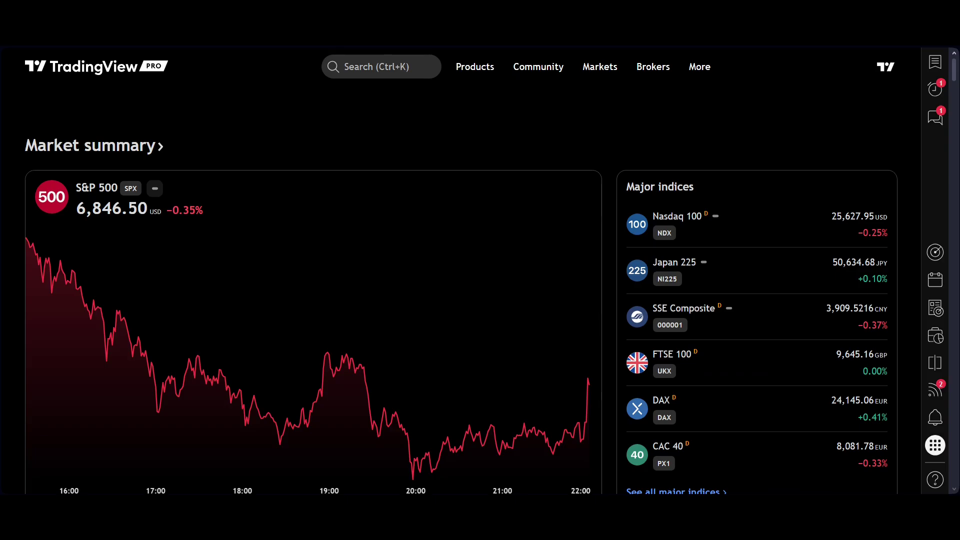
- Reveal the Products › Calendars submenu listing Economic, Earnings, Dividends and IPO calendars
{"action": "mouse_move", "coordinate": [474, 66]}
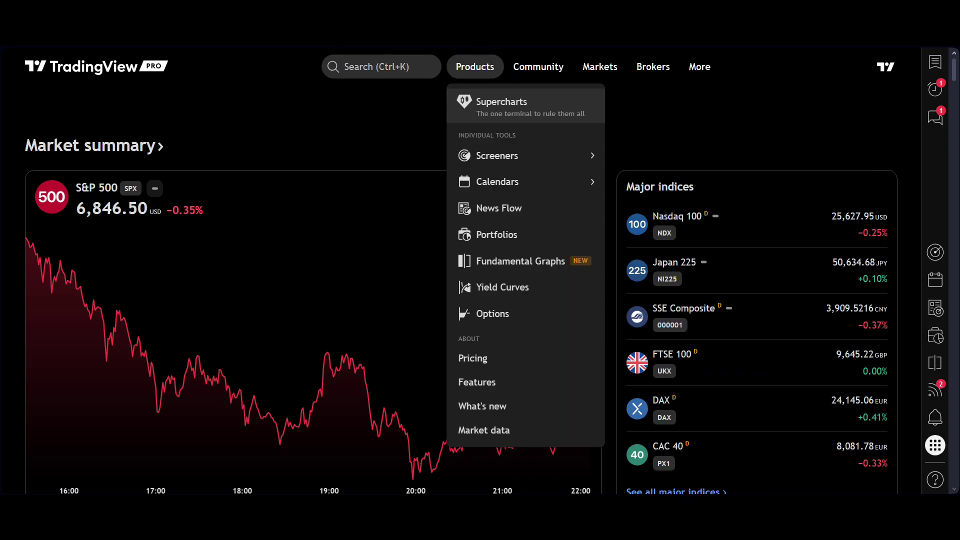
{"action": "mouse_move", "coordinate": [525, 181]}
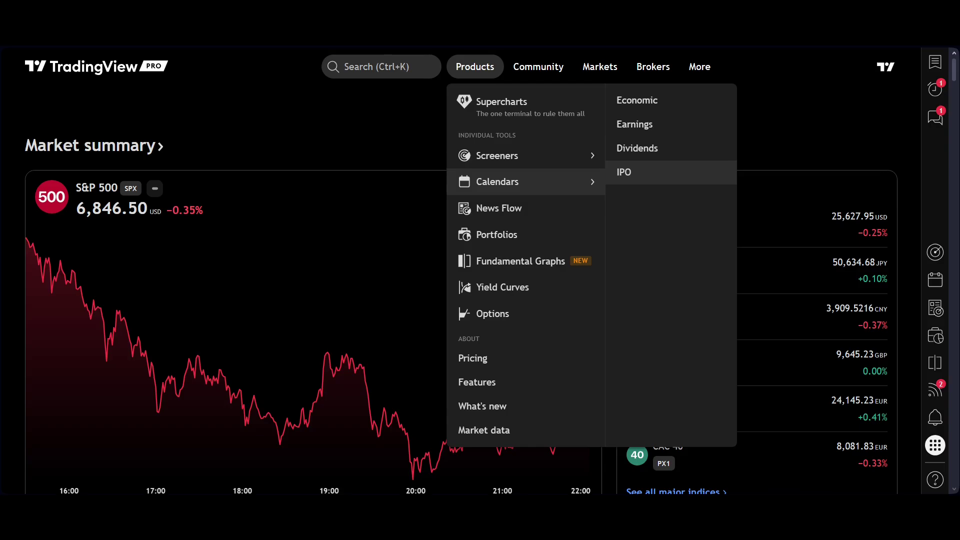
- Open the IPO calendar and browse the Dec 8–14, 2025 listings with offer prices and deal amounts
{"action": "left_click", "coordinate": [640, 175]}
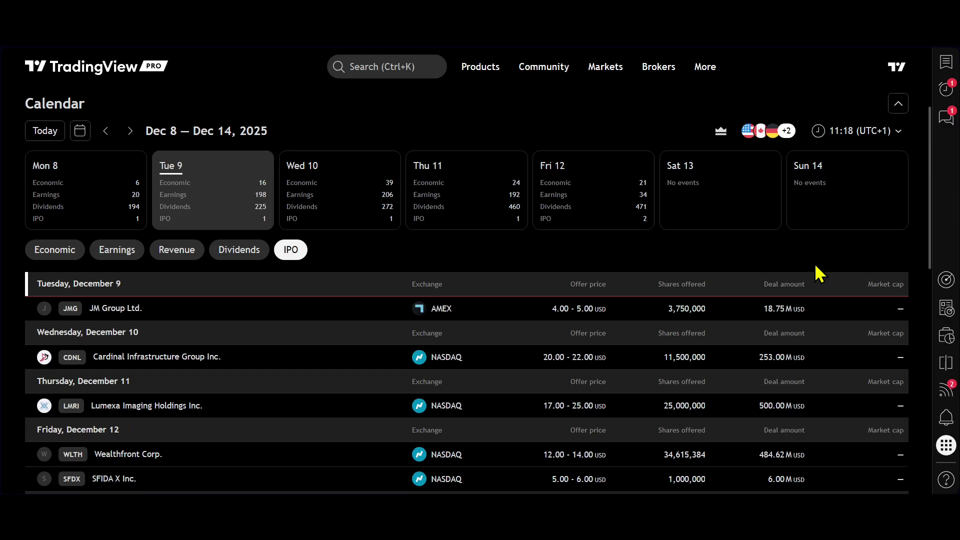
{"action": "scroll", "coordinate": [820, 274], "scroll_direction": "down", "scroll_amount": 2}
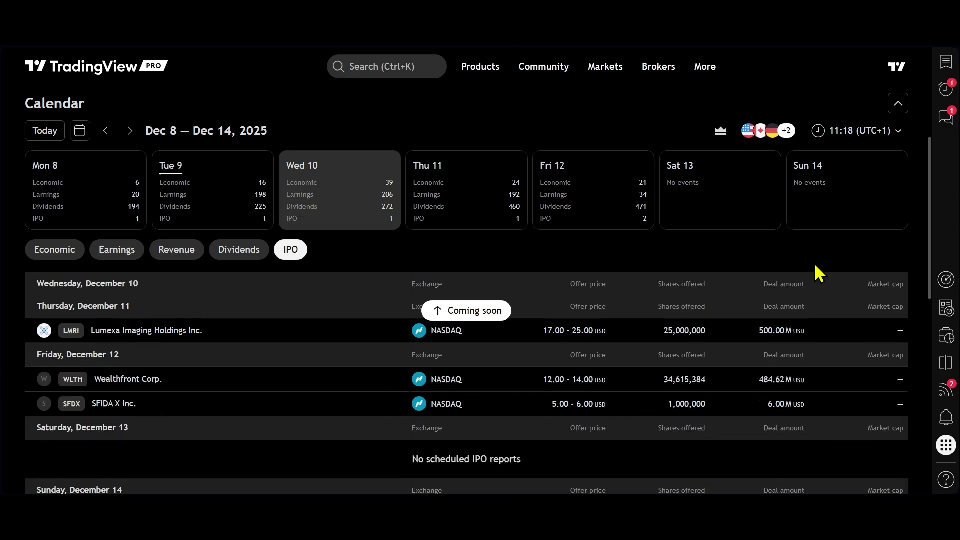
{"action": "scroll", "coordinate": [820, 274], "scroll_direction": "up", "scroll_amount": 4}
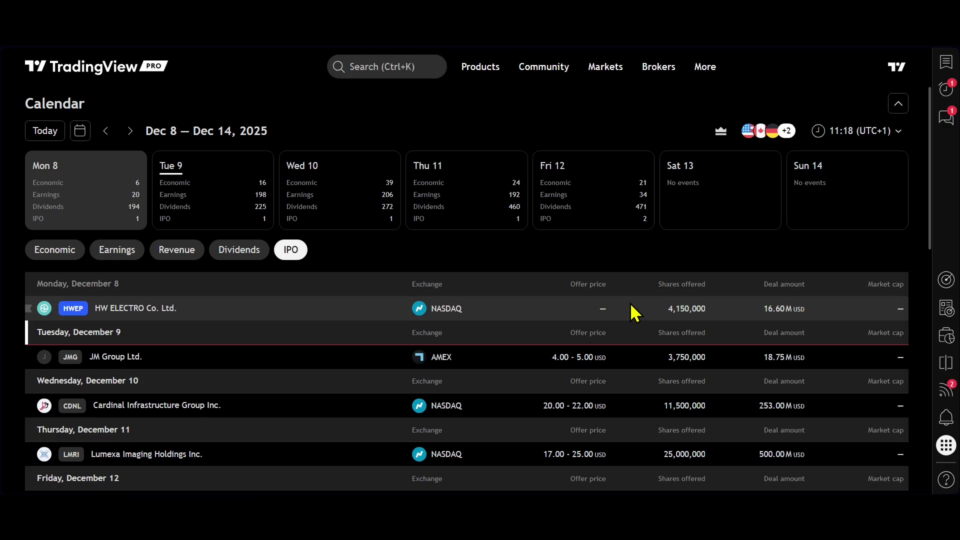
{"action": "scroll", "coordinate": [671, 272], "scroll_direction": "down", "scroll_amount": 2}
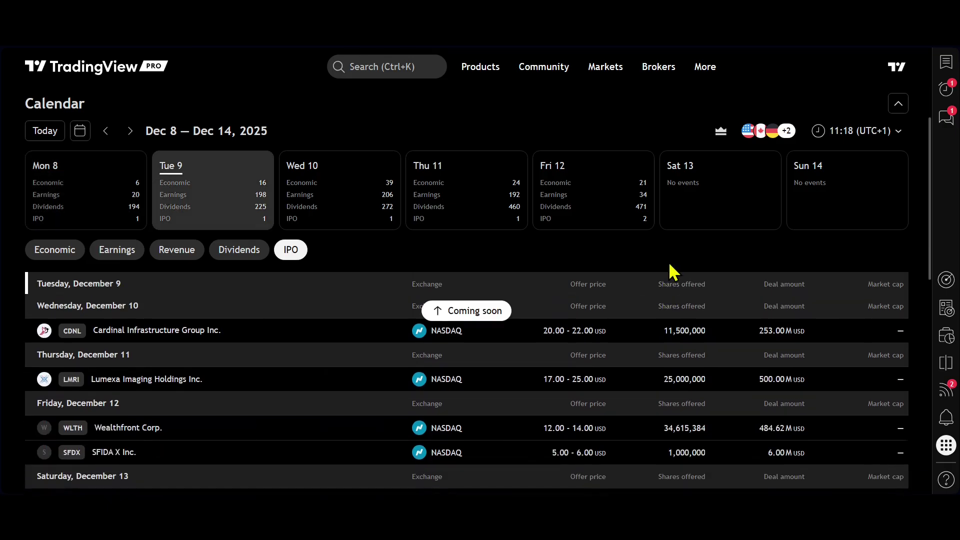
{"action": "scroll", "coordinate": [673, 272], "scroll_direction": "up", "scroll_amount": 2}
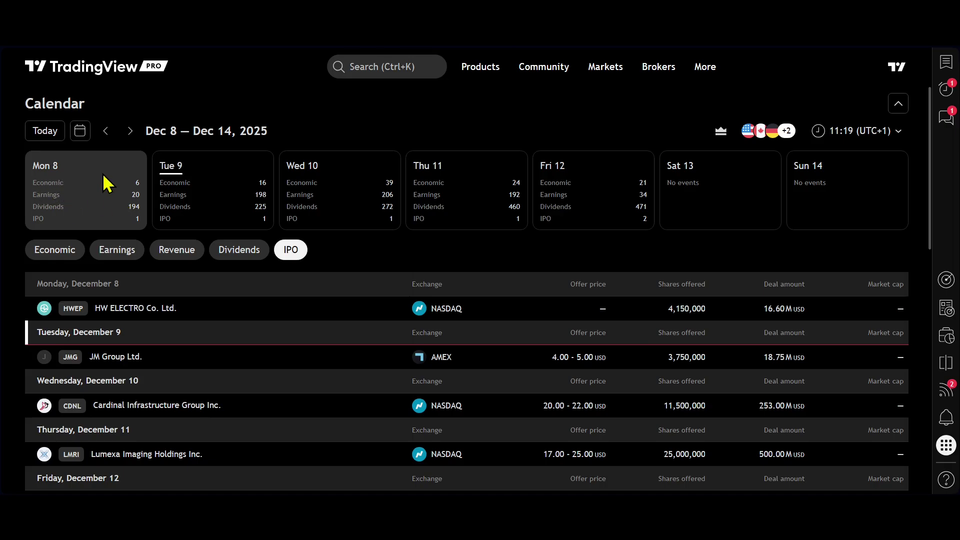
- Jump to Wednesday, December 10 and compare earnings and dividends, ending on economic events
{"action": "left_click", "coordinate": [336, 202]}
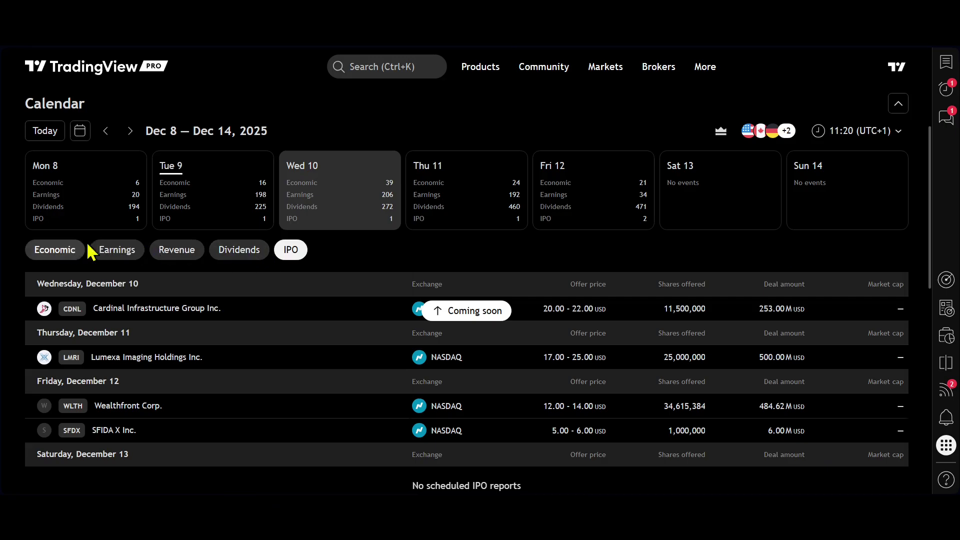
{"action": "left_click", "coordinate": [124, 252]}
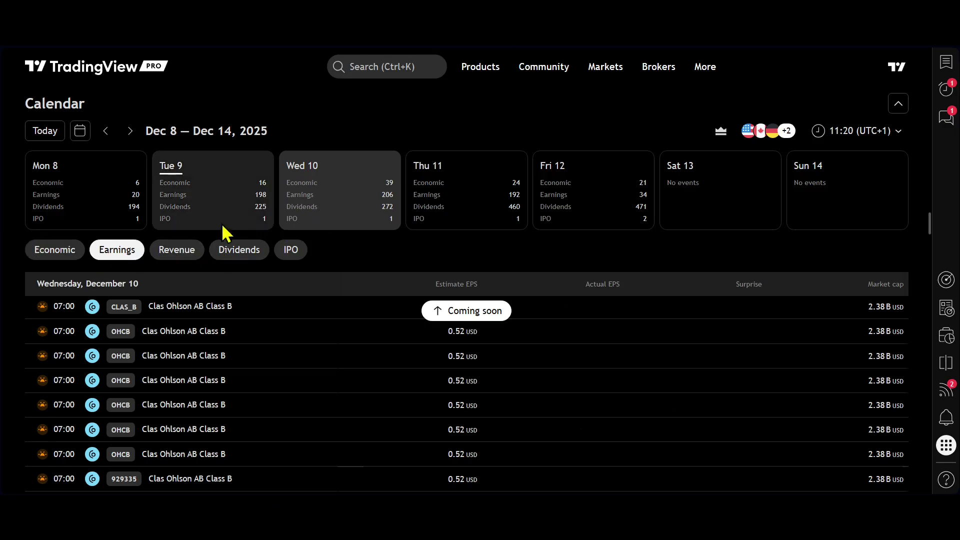
{"action": "left_click", "coordinate": [237, 253]}
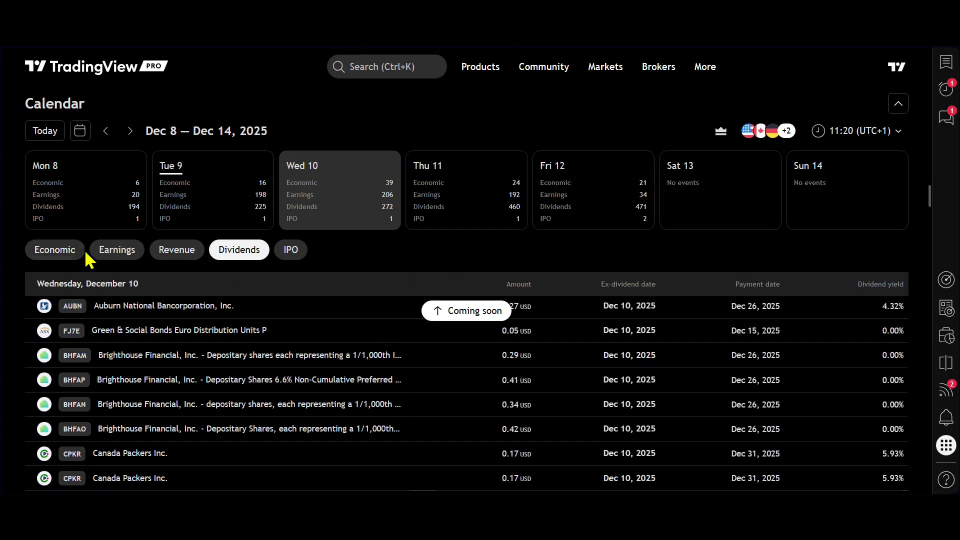
{"action": "left_click", "coordinate": [66, 258]}
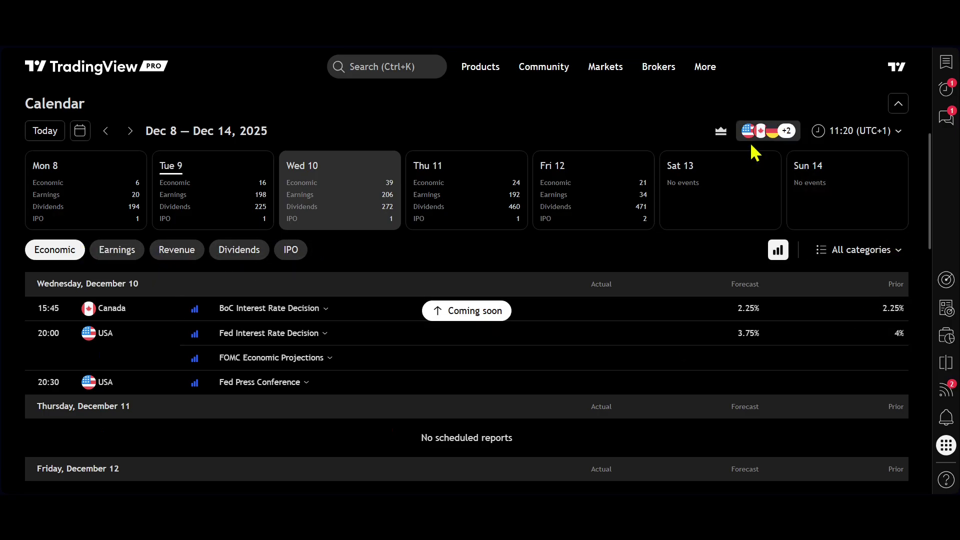
- Filter the calendar to USA only by removing Canada, Sweden, Spain and Germany
{"action": "left_click", "coordinate": [767, 130]}
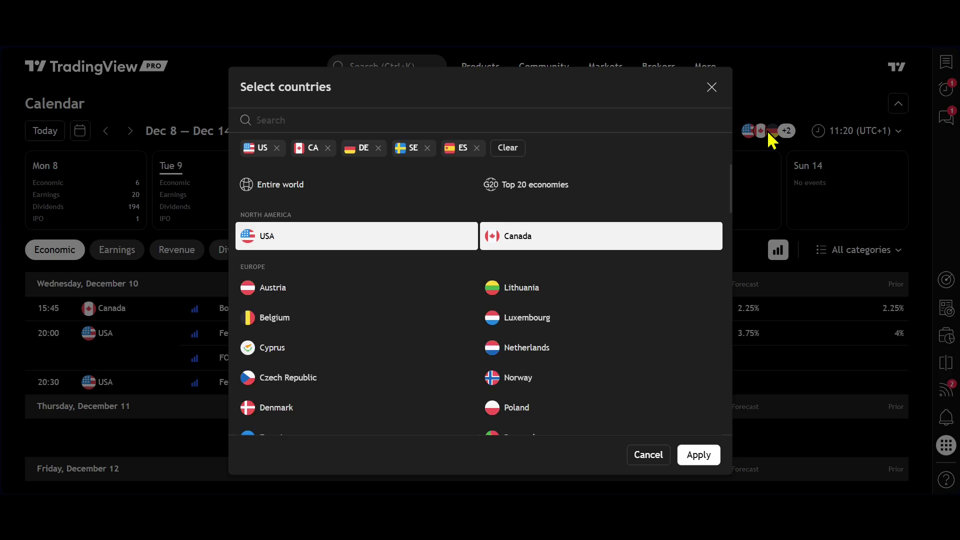
{"action": "left_click", "coordinate": [328, 148]}
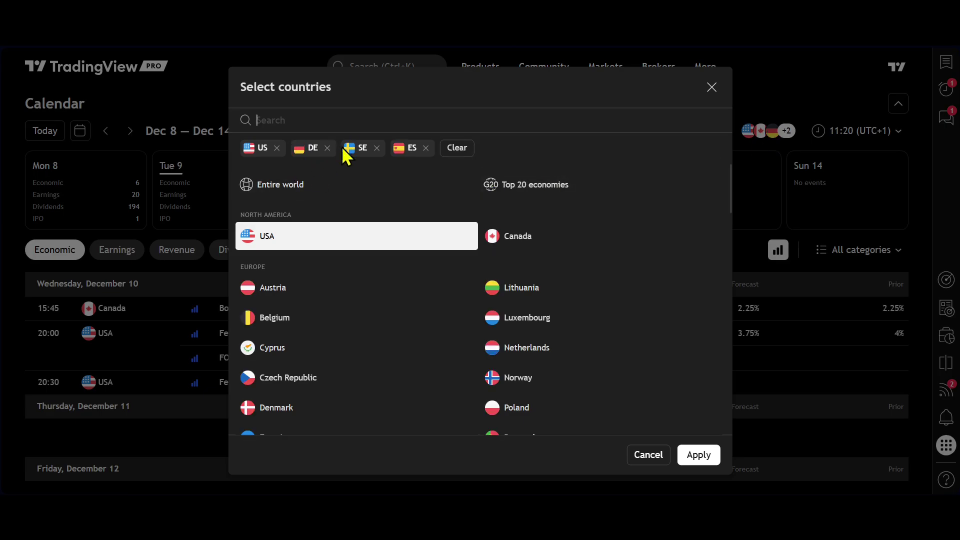
{"action": "left_click", "coordinate": [377, 148]}
{"action": "left_click", "coordinate": [377, 148]}
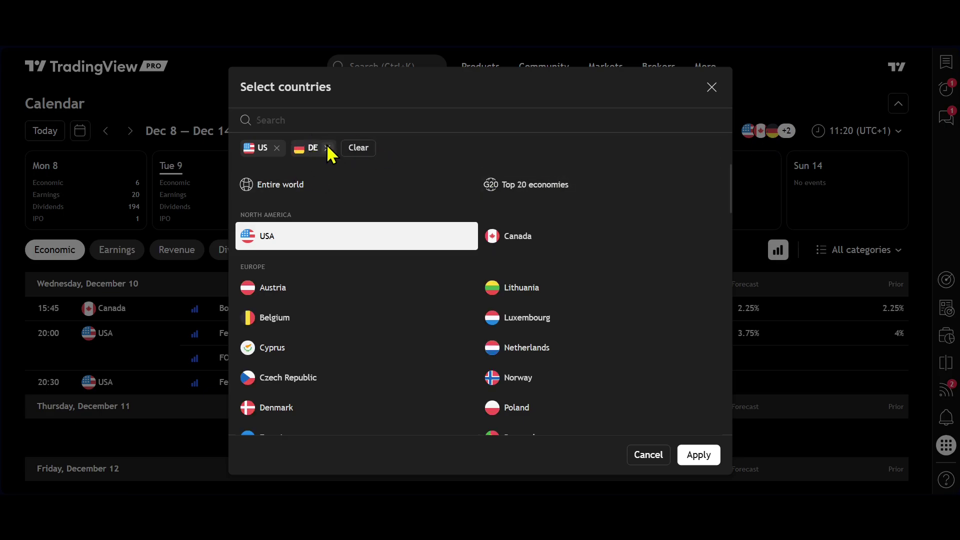
{"action": "left_click", "coordinate": [327, 148]}
{"action": "scroll", "coordinate": [304, 382], "scroll_direction": "down", "scroll_amount": 5}
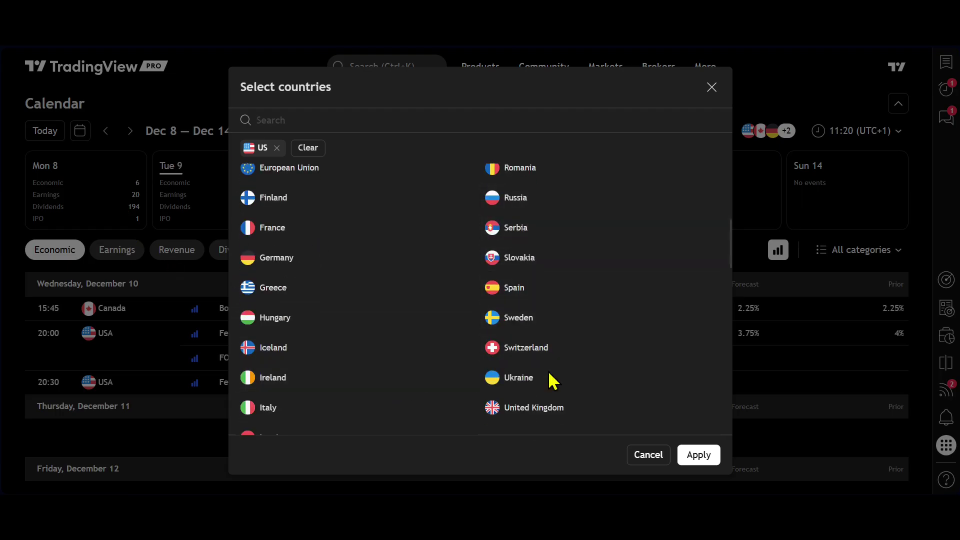
{"action": "scroll", "coordinate": [353, 255], "scroll_direction": "down", "scroll_amount": 8}
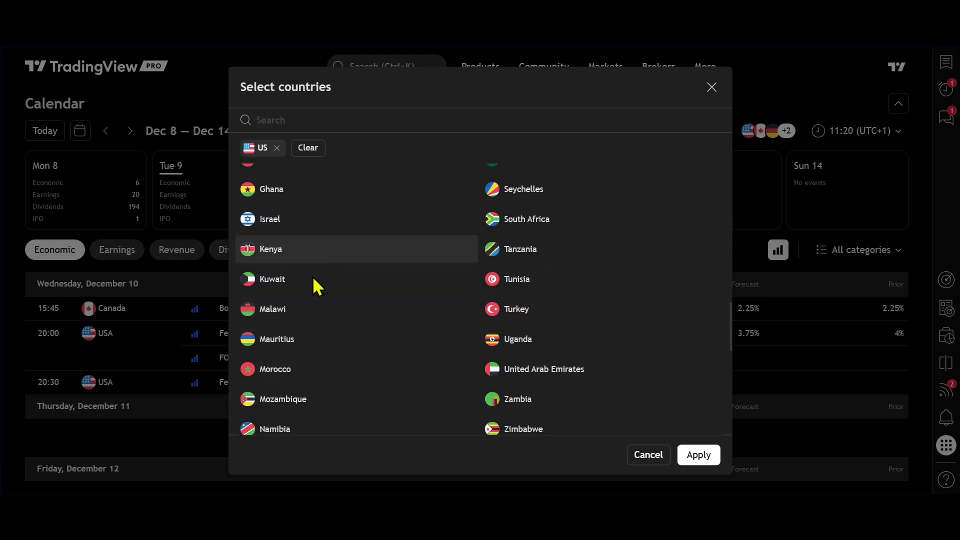
{"action": "scroll", "coordinate": [552, 372], "scroll_direction": "up", "scroll_amount": 5}
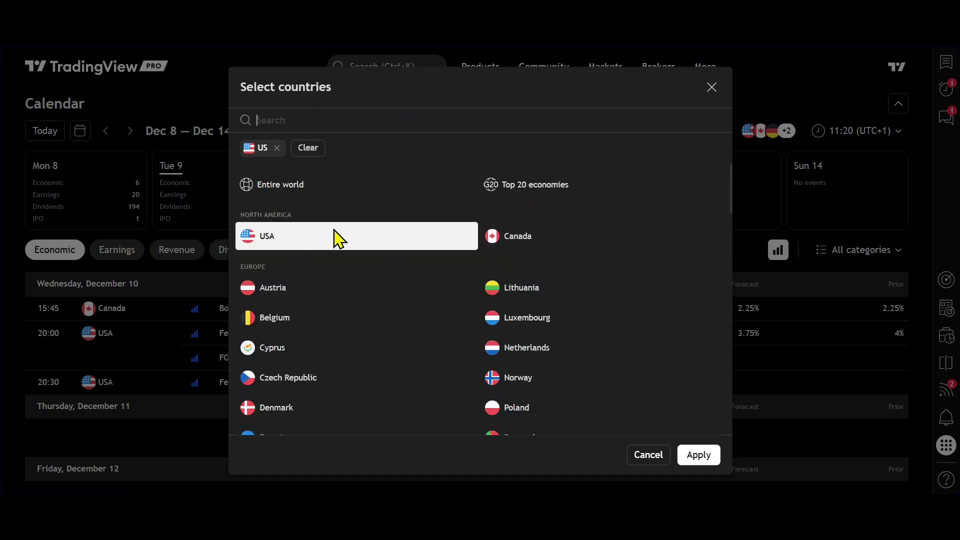
{"action": "scroll", "coordinate": [312, 244], "scroll_direction": "down", "scroll_amount": 1}
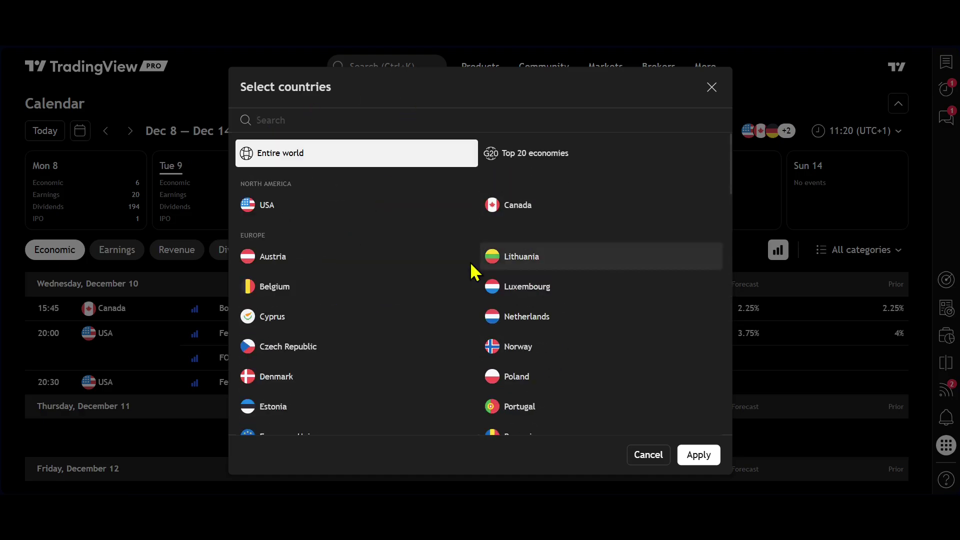
{"action": "scroll", "coordinate": [336, 208], "scroll_direction": "up", "scroll_amount": 1}
{"action": "left_click", "coordinate": [714, 456]}
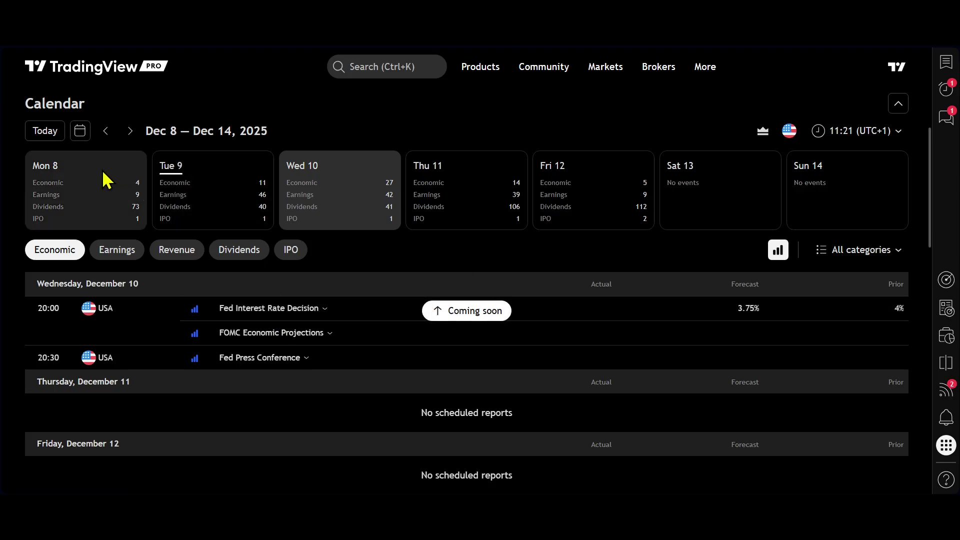
- Switch the USA-only calendar back to the December 10 IPO listings
{"action": "left_click", "coordinate": [289, 256]}
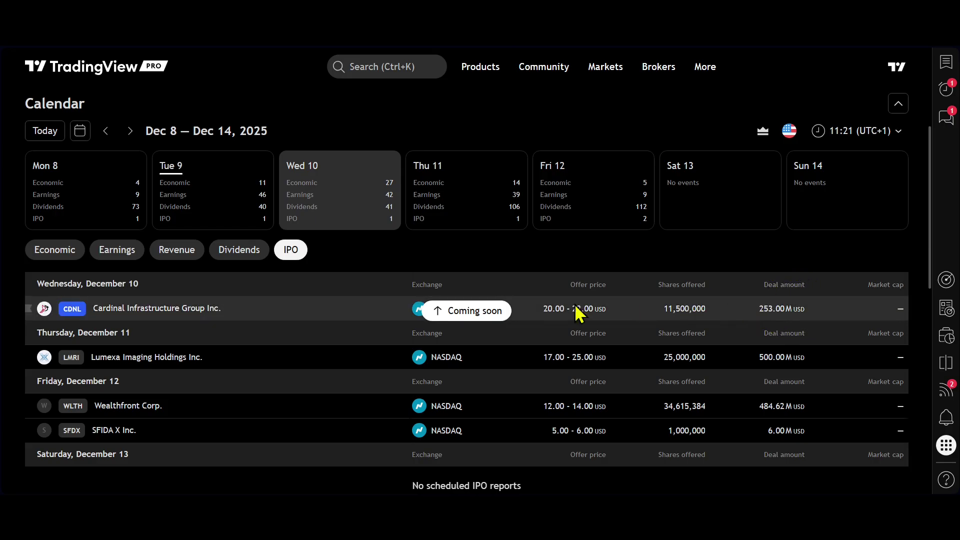
- Open Cardinal Infrastructure's CDNL symbol page and scroll down to its IPO details
{"action": "right_click", "coordinate": [74, 316]}
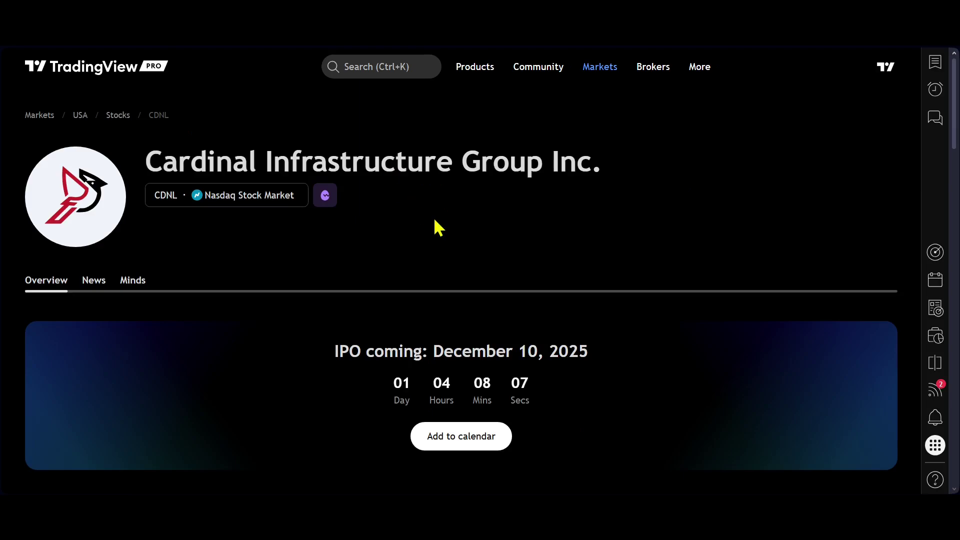
{"action": "scroll", "coordinate": [435, 220], "scroll_direction": "down", "scroll_amount": 2}
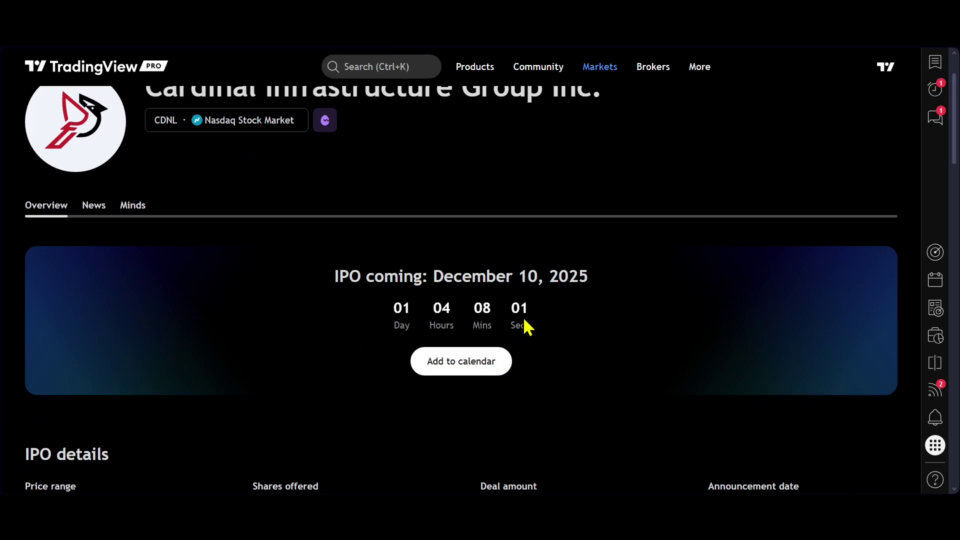
{"action": "scroll", "coordinate": [525, 326], "scroll_direction": "down", "scroll_amount": 3}
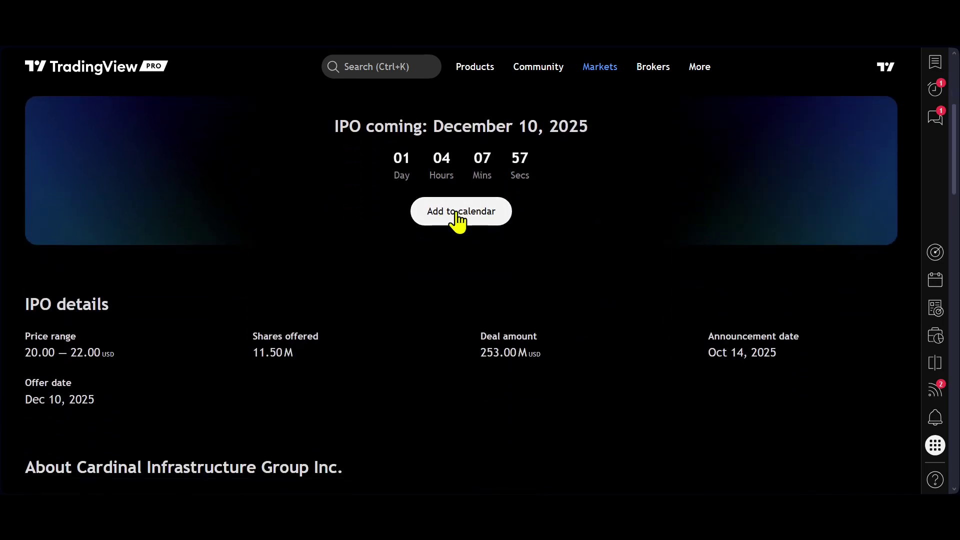
{"action": "scroll", "coordinate": [458, 220], "scroll_direction": "down", "scroll_amount": 3}
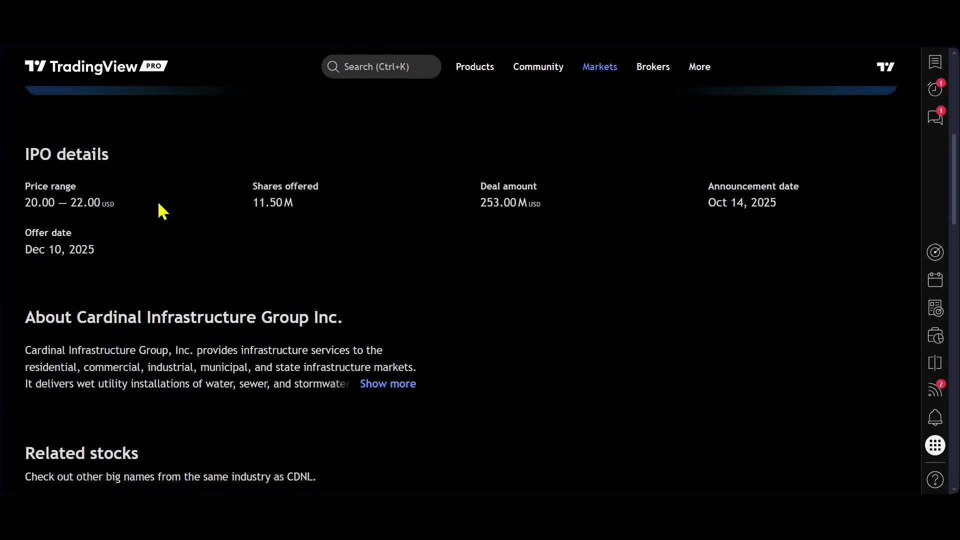
{"action": "scroll", "coordinate": [475, 290], "scroll_direction": "down", "scroll_amount": 3}
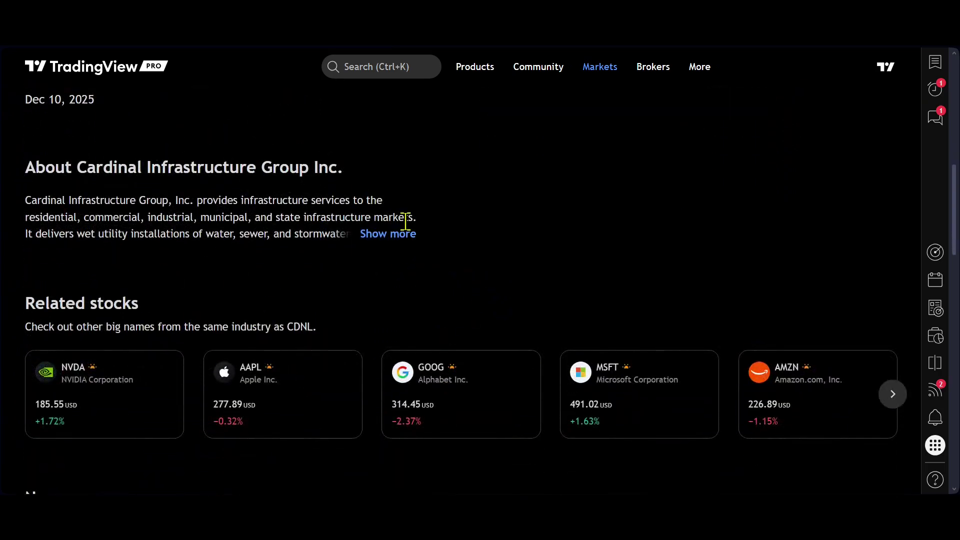
{"action": "scroll", "coordinate": [450, 258], "scroll_direction": "down", "scroll_amount": 3}
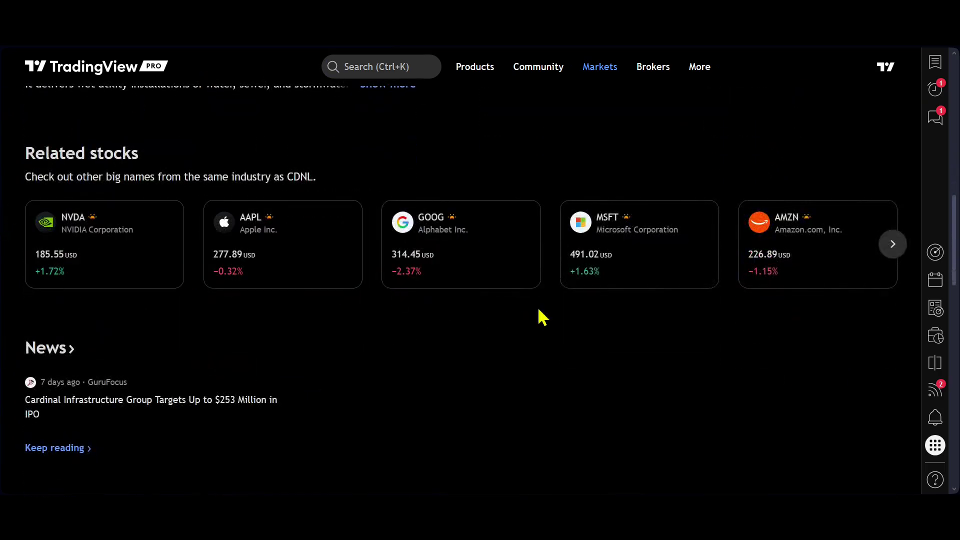
{"action": "scroll", "coordinate": [789, 249], "scroll_direction": "down", "scroll_amount": 2}
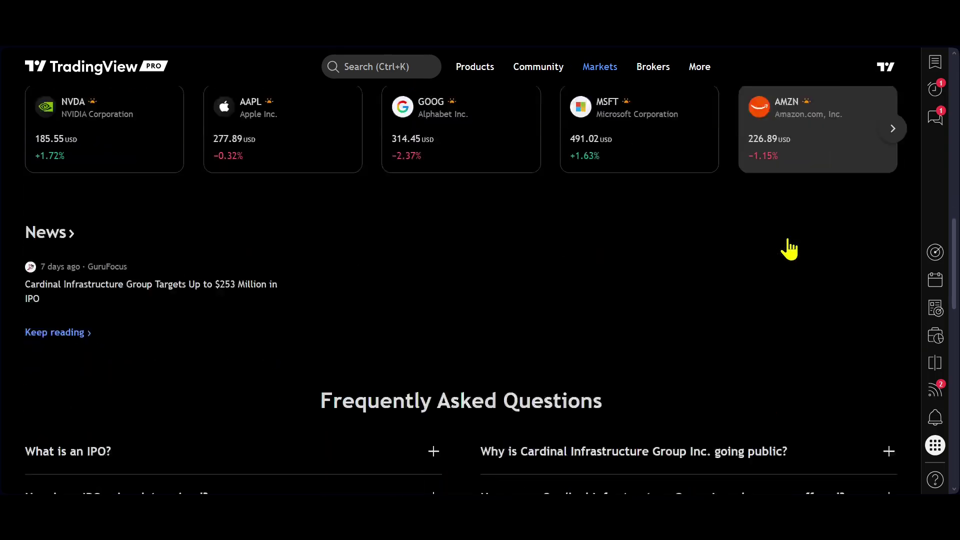
{"action": "scroll", "coordinate": [700, 190], "scroll_direction": "up", "scroll_amount": 3}
{"action": "scroll", "coordinate": [650, 242], "scroll_direction": "down", "scroll_amount": 3}
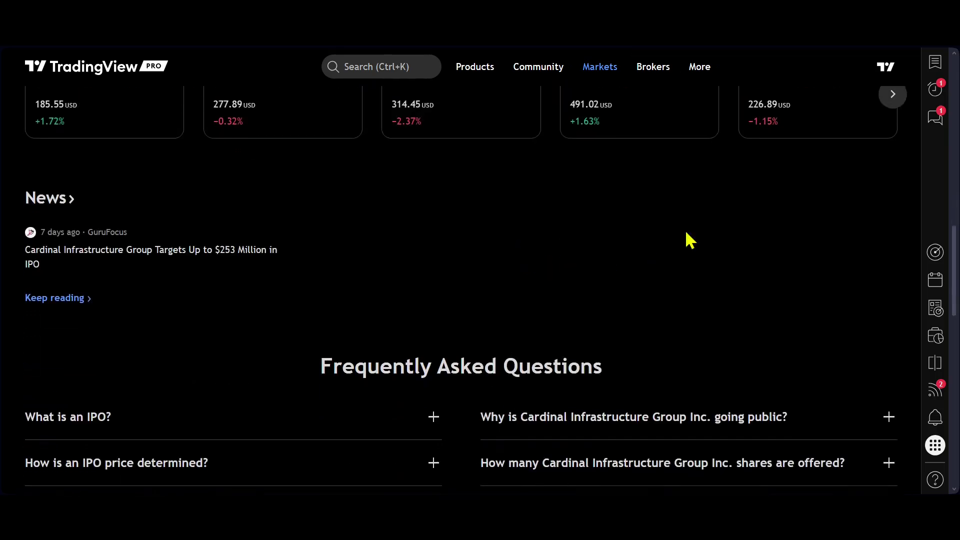
{"action": "scroll", "coordinate": [616, 243], "scroll_direction": "down", "scroll_amount": 3}
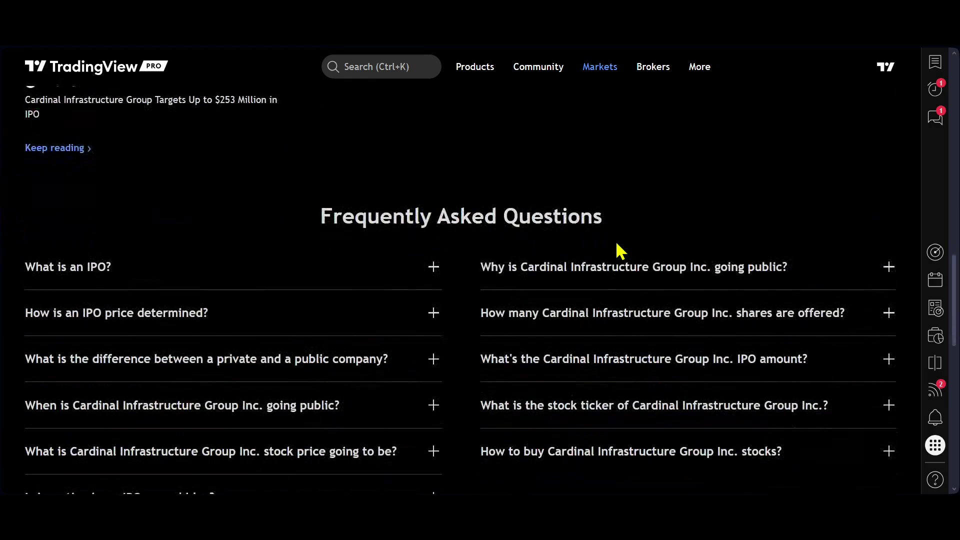
{"action": "scroll", "coordinate": [616, 241], "scroll_direction": "down", "scroll_amount": 2}
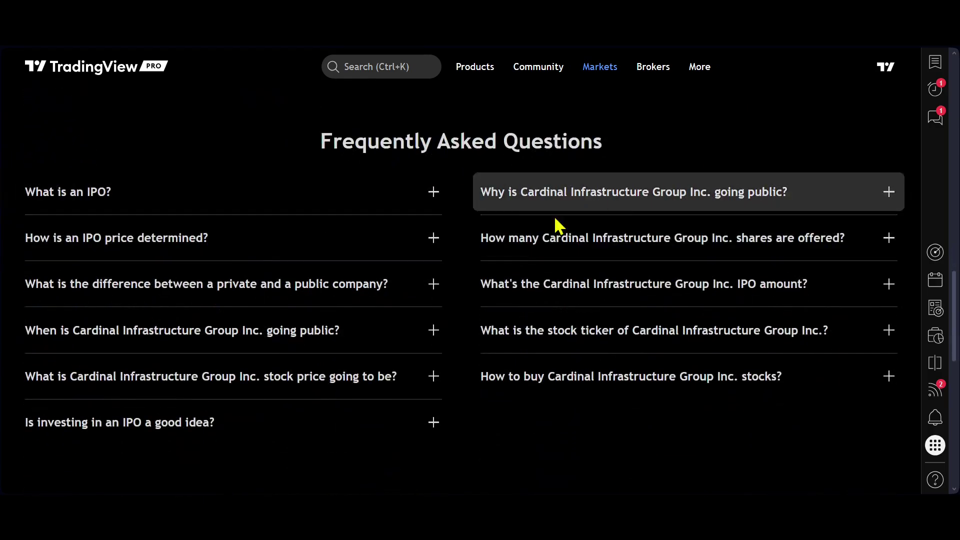
{"action": "left_click", "coordinate": [435, 244]}
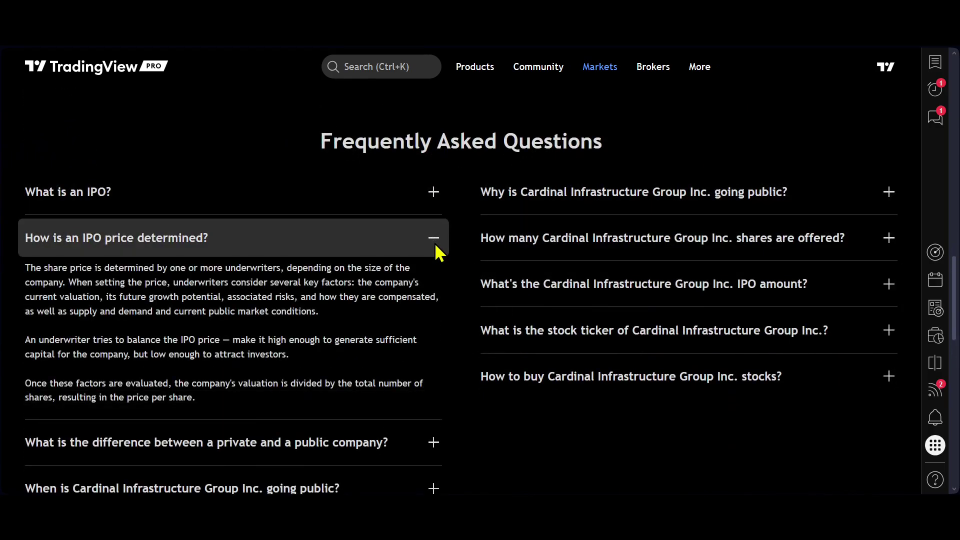
{"action": "left_click", "coordinate": [434, 242]}
{"action": "left_click", "coordinate": [895, 239]}
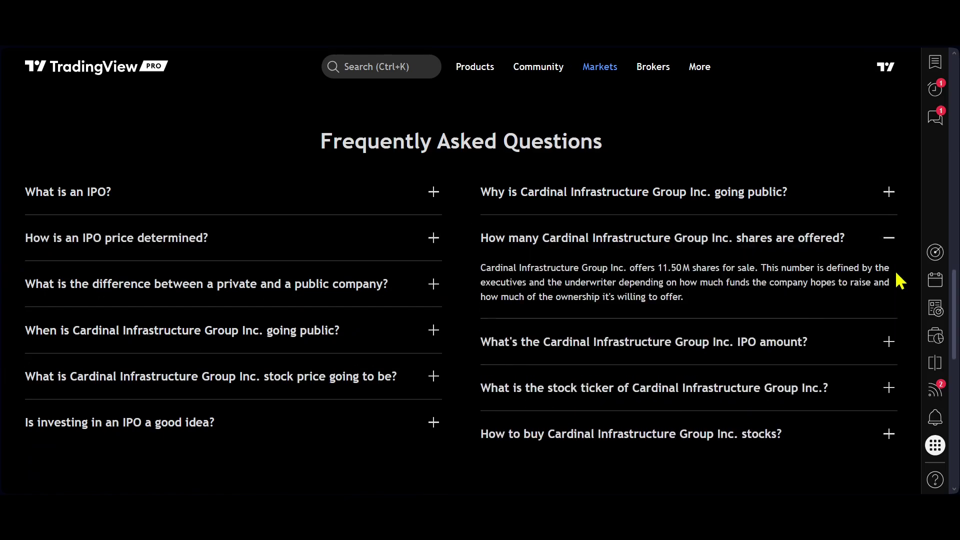
{"action": "left_click", "coordinate": [892, 238]}
{"action": "scroll", "coordinate": [616, 380], "scroll_direction": "down", "scroll_amount": 5}
{"action": "scroll", "coordinate": [616, 382], "scroll_direction": "down", "scroll_amount": 4}
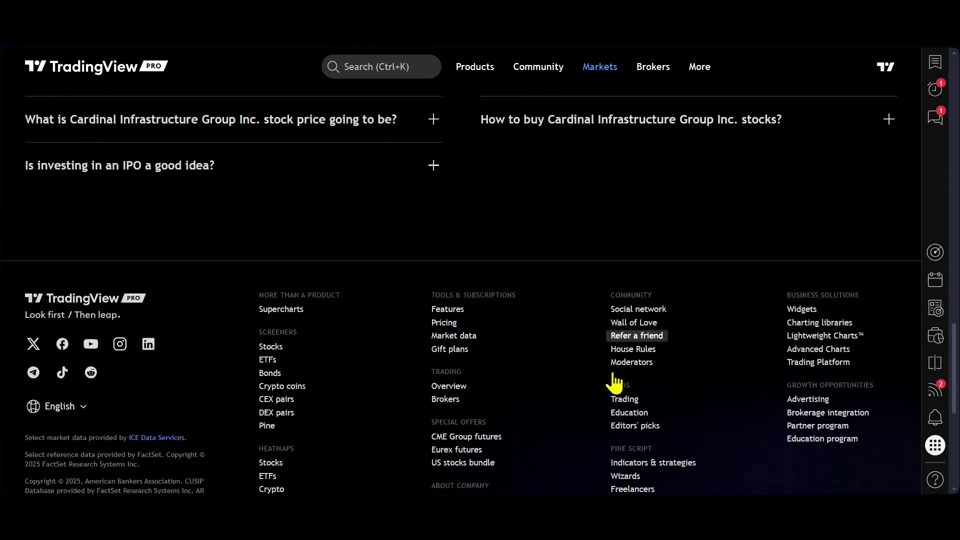
{"action": "scroll", "coordinate": [616, 382], "scroll_direction": "up", "scroll_amount": 10}
{"action": "scroll", "coordinate": [616, 382], "scroll_direction": "up", "scroll_amount": 6}
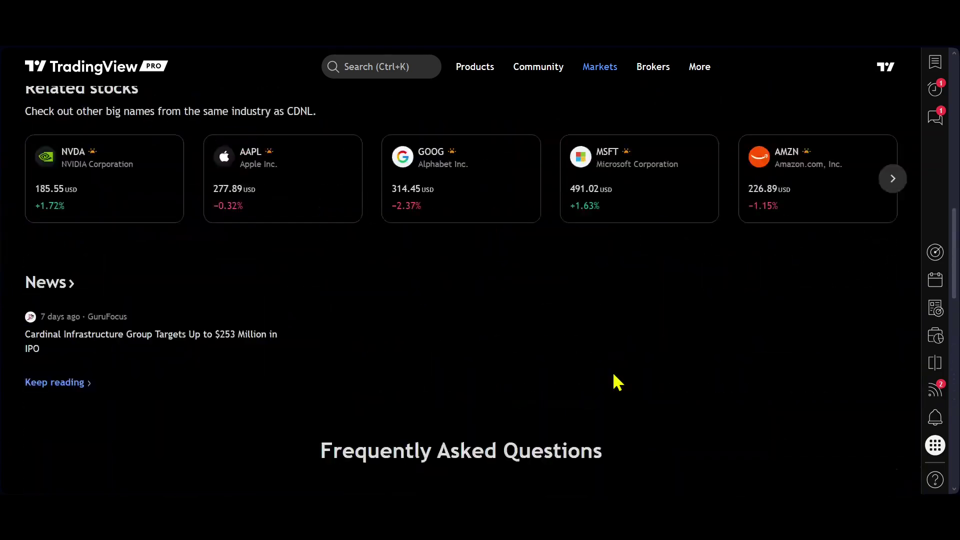
{"action": "scroll", "coordinate": [460, 270], "scroll_direction": "up", "scroll_amount": 2}
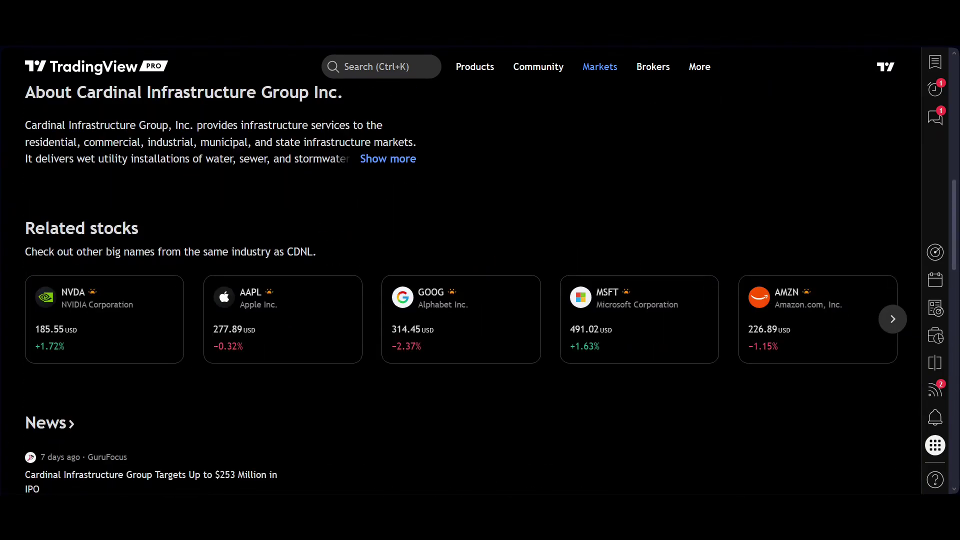
{"action": "scroll", "coordinate": [460, 270], "scroll_direction": "up", "scroll_amount": 12}
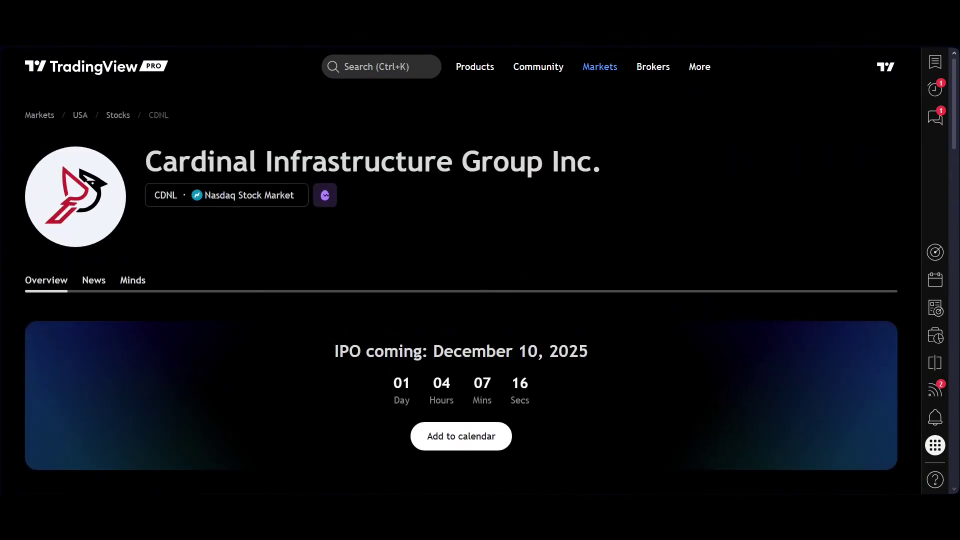
- Glance at CDNL's news, then return to the Dec 8–14, 2025 IPO calendar
{"action": "left_click", "coordinate": [94, 282]}
{"action": "scroll", "coordinate": [122, 289], "scroll_direction": "down", "scroll_amount": 3}
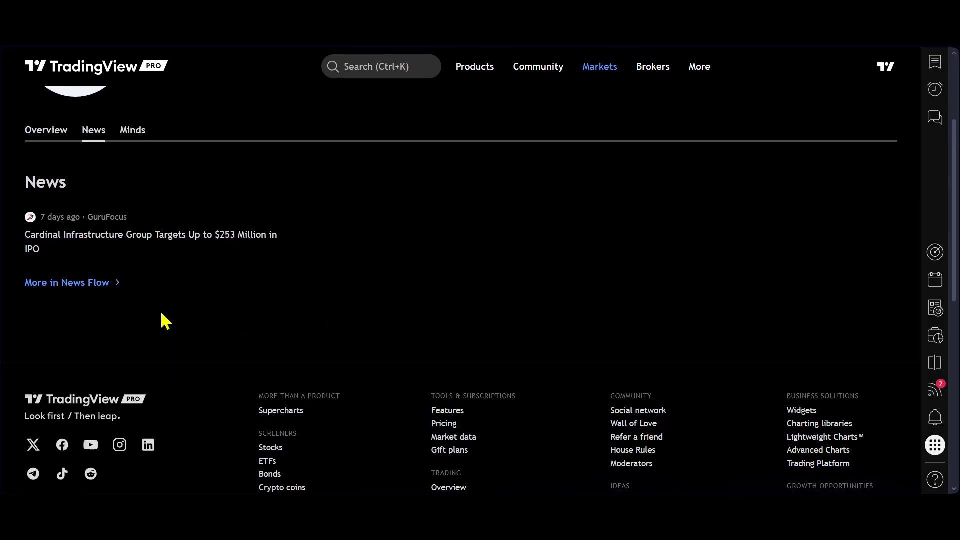
{"action": "scroll", "coordinate": [166, 321], "scroll_direction": "up", "scroll_amount": 2}
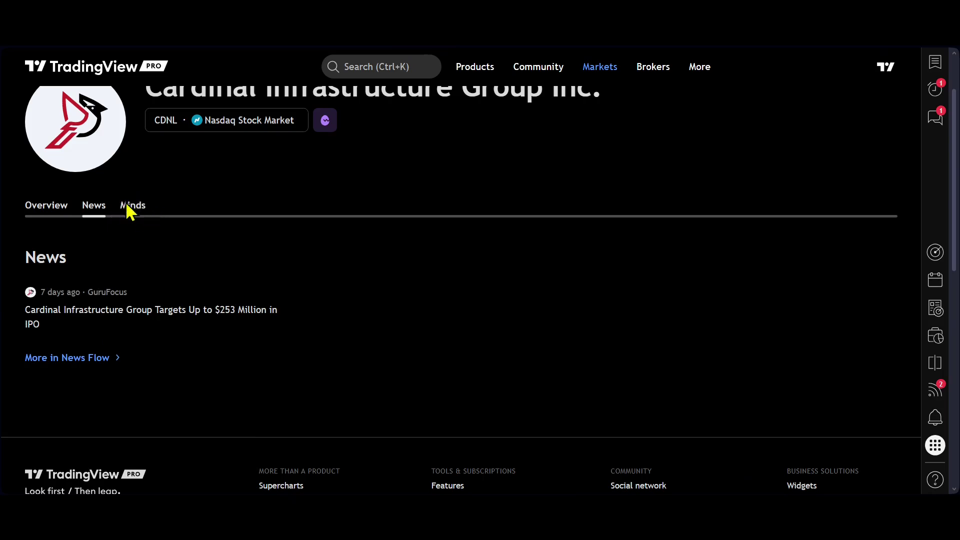
{"action": "scroll", "coordinate": [133, 220], "scroll_direction": "up", "scroll_amount": 2}
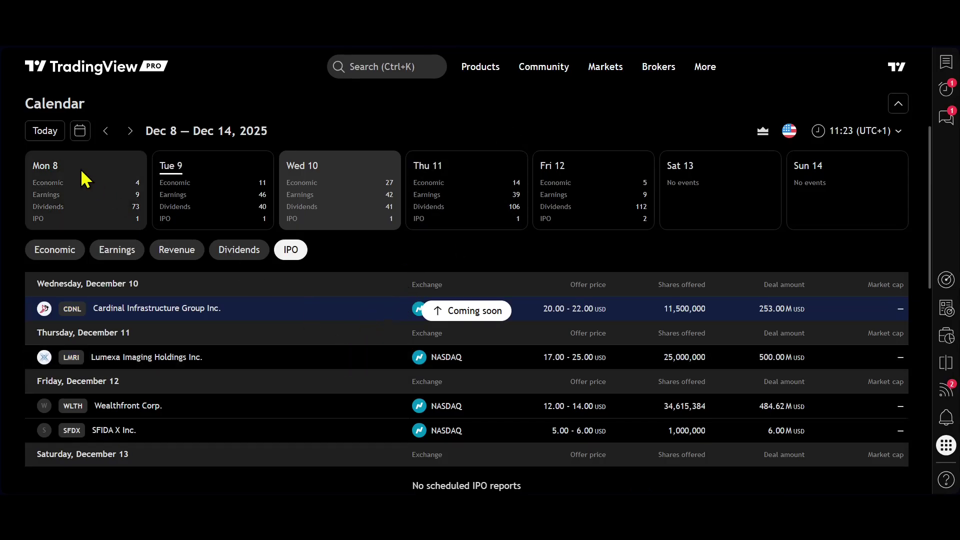
- Pick the week of January 8–14, 2024 in the week picker and browse its IPOs
{"action": "left_click", "coordinate": [80, 132]}
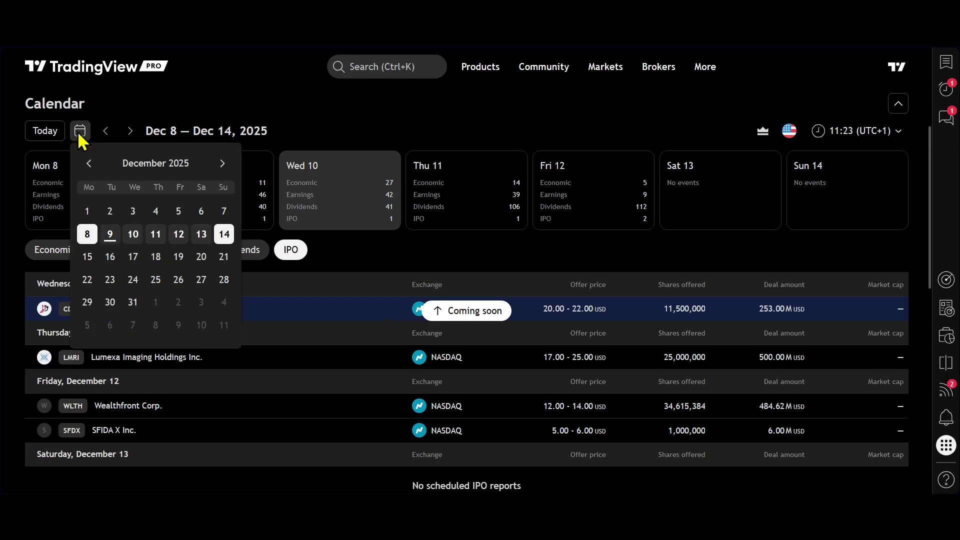
{"action": "left_click", "coordinate": [151, 169]}
{"action": "left_click", "coordinate": [90, 168]}
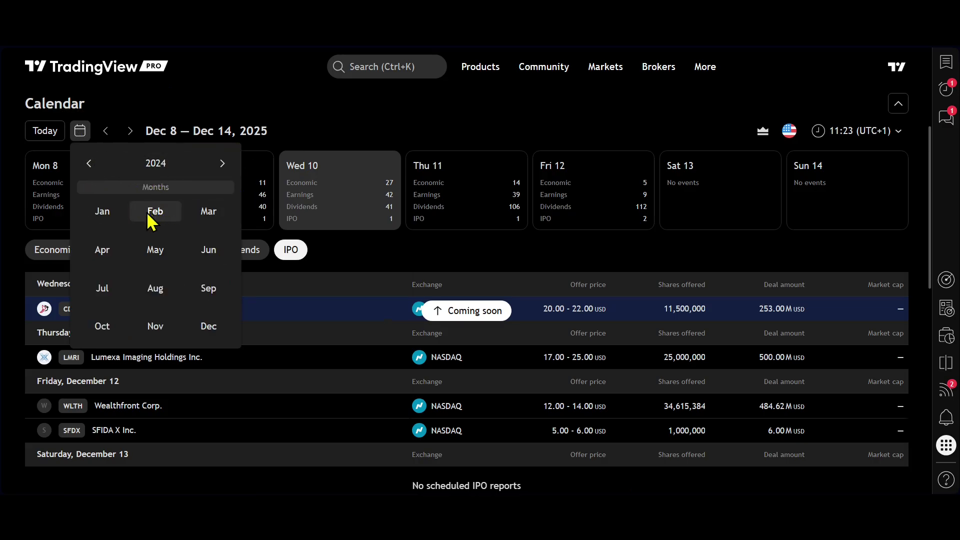
{"action": "left_click", "coordinate": [108, 214]}
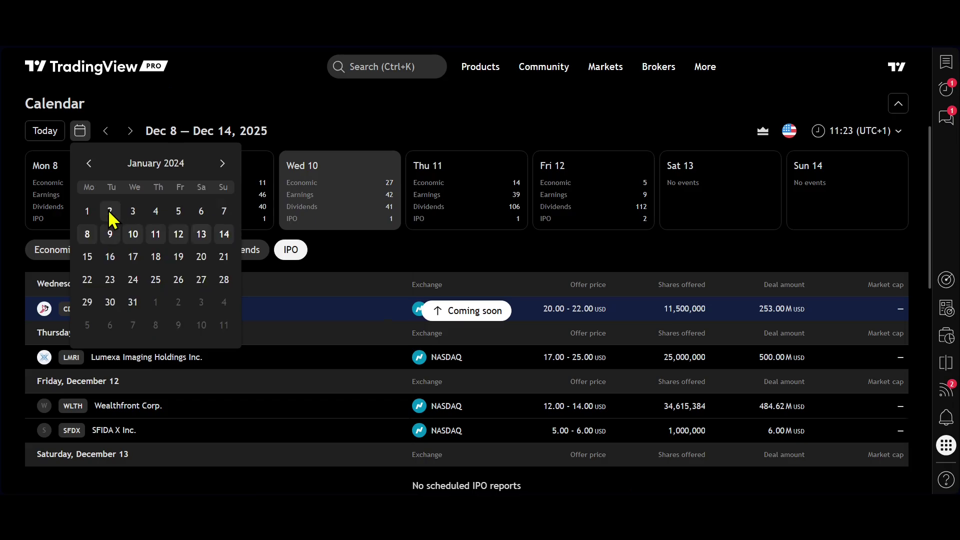
{"action": "left_click", "coordinate": [130, 237]}
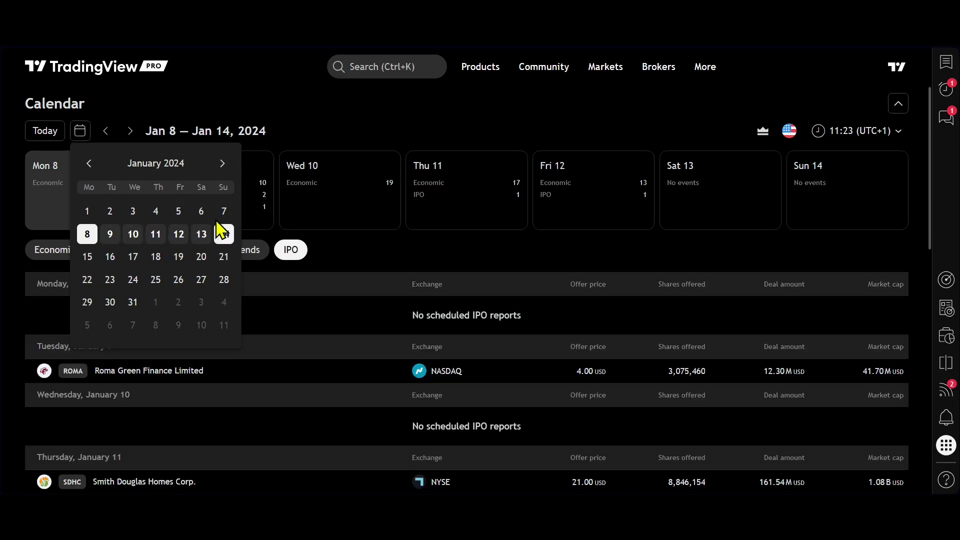
{"action": "left_click", "coordinate": [377, 265]}
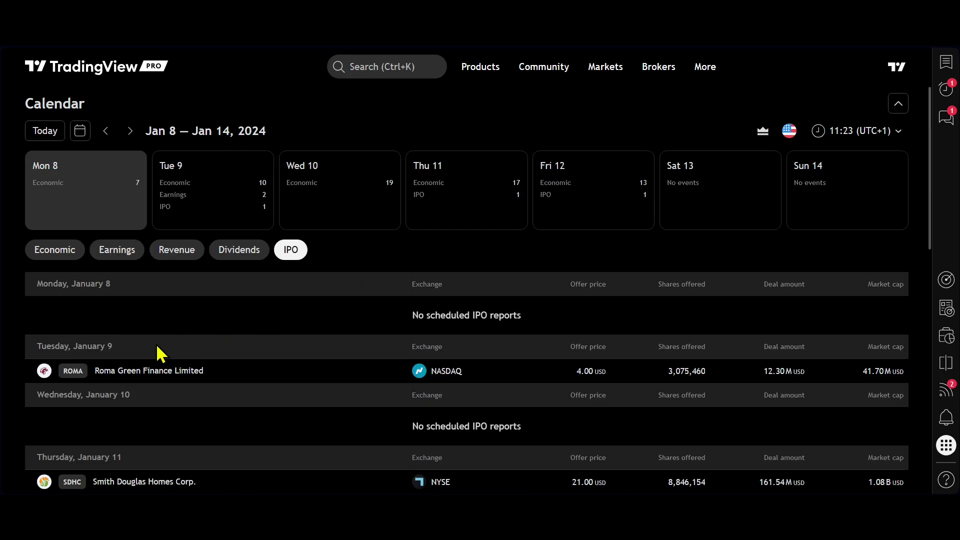
{"action": "scroll", "coordinate": [275, 345], "scroll_direction": "down", "scroll_amount": 2}
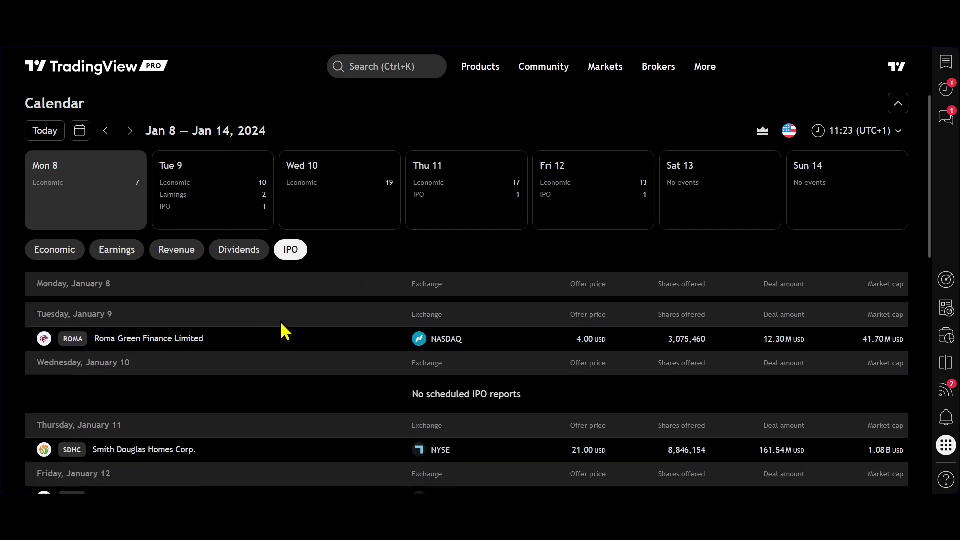
{"action": "scroll", "coordinate": [214, 341], "scroll_direction": "up", "scroll_amount": 2}
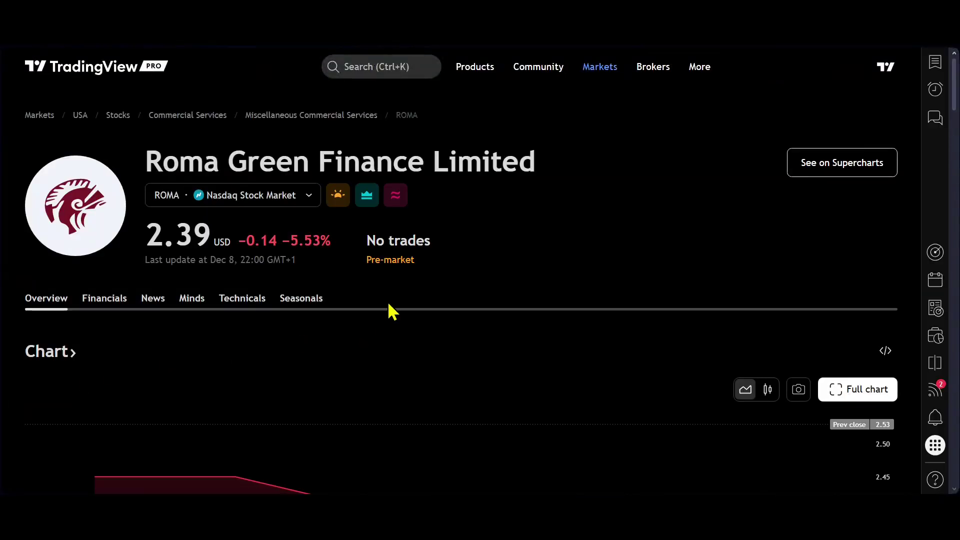
- Review ROMA's overview chart and key stats: −5.53% today, +206.41% YTD, 142.36M USD market cap
{"action": "scroll", "coordinate": [389, 307], "scroll_direction": "down", "scroll_amount": 3}
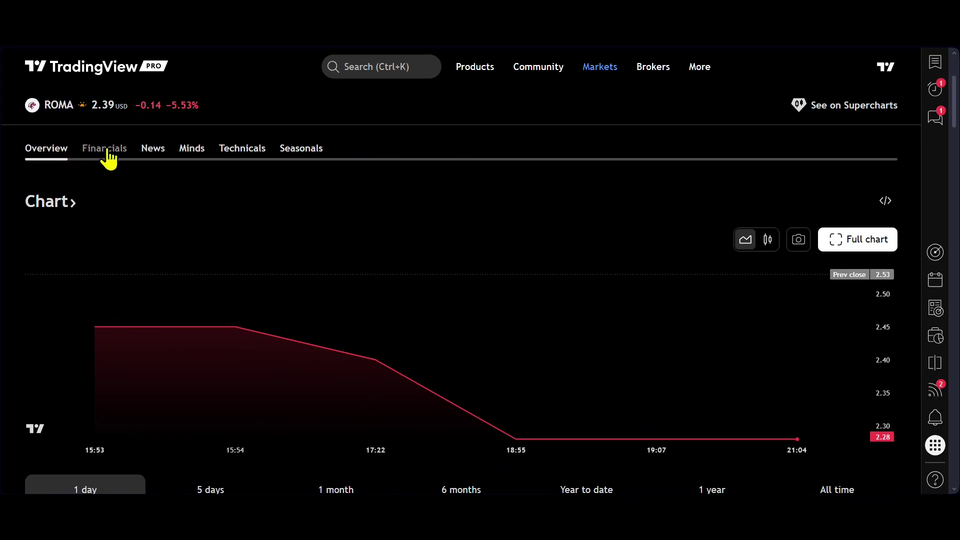
{"action": "scroll", "coordinate": [344, 240], "scroll_direction": "down", "scroll_amount": 3}
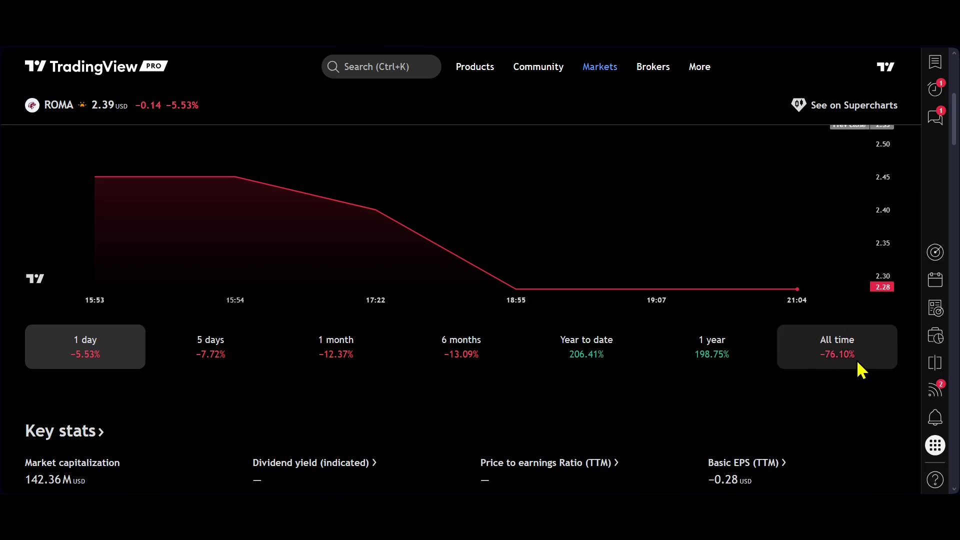
{"action": "scroll", "coordinate": [858, 365], "scroll_direction": "down", "scroll_amount": 2}
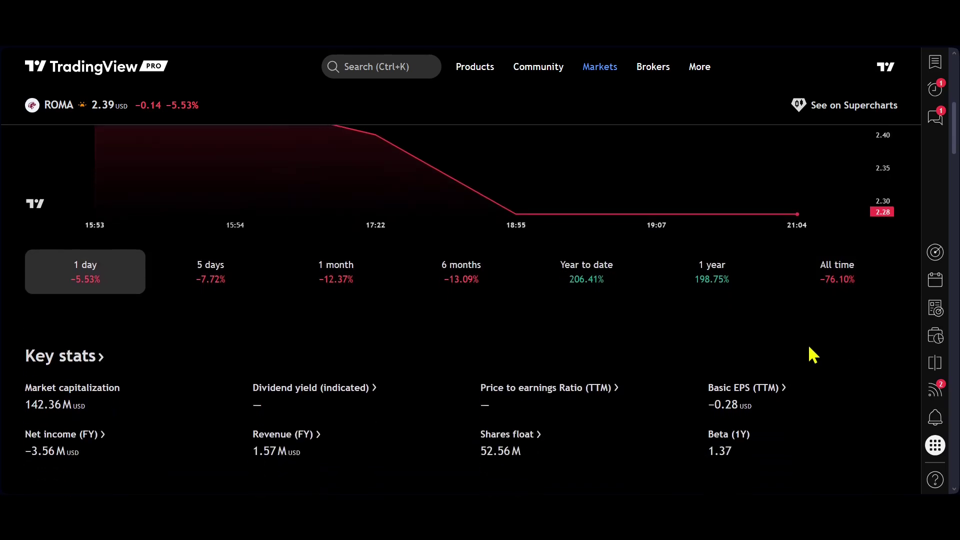
{"action": "scroll", "coordinate": [812, 355], "scroll_direction": "up", "scroll_amount": 5}
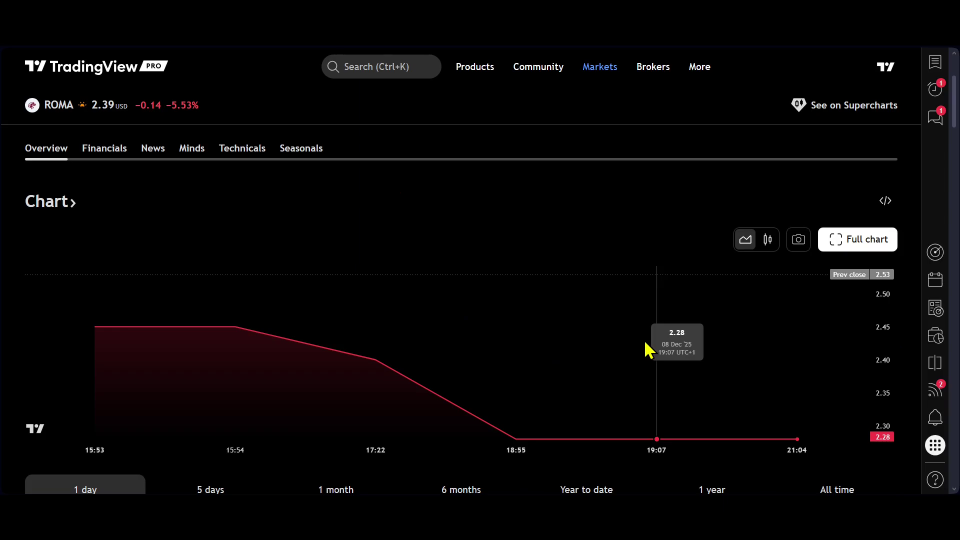
{"action": "scroll", "coordinate": [645, 348], "scroll_direction": "down", "scroll_amount": 3}
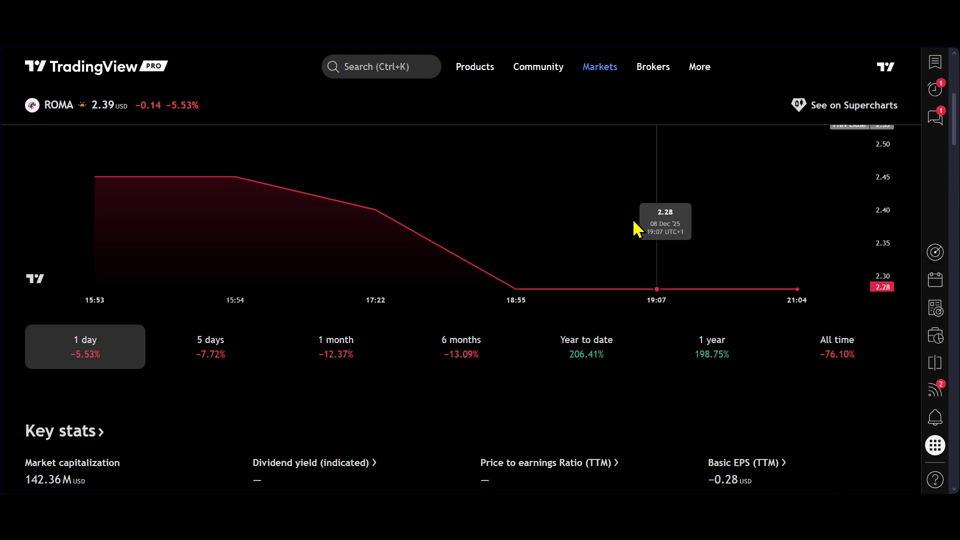
{"action": "scroll", "coordinate": [635, 220], "scroll_direction": "down", "scroll_amount": 4}
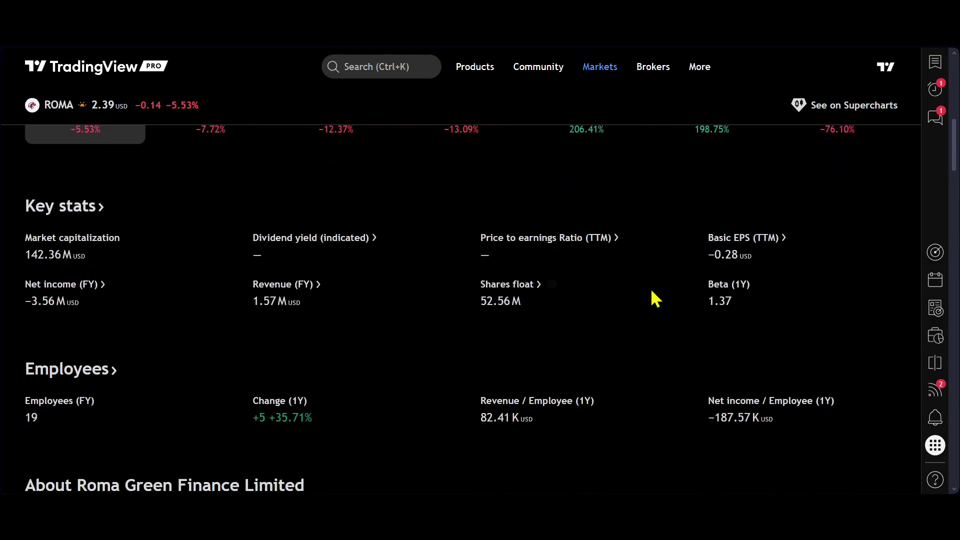
{"action": "scroll", "coordinate": [654, 302], "scroll_direction": "down", "scroll_amount": 2}
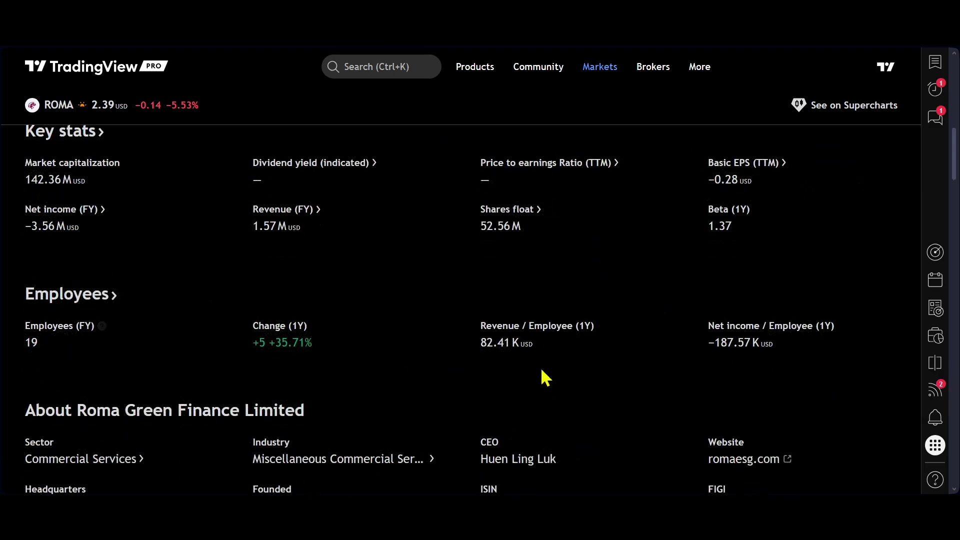
{"action": "scroll", "coordinate": [816, 340], "scroll_direction": "down", "scroll_amount": 3}
{"action": "scroll", "coordinate": [812, 341], "scroll_direction": "down", "scroll_amount": 10}
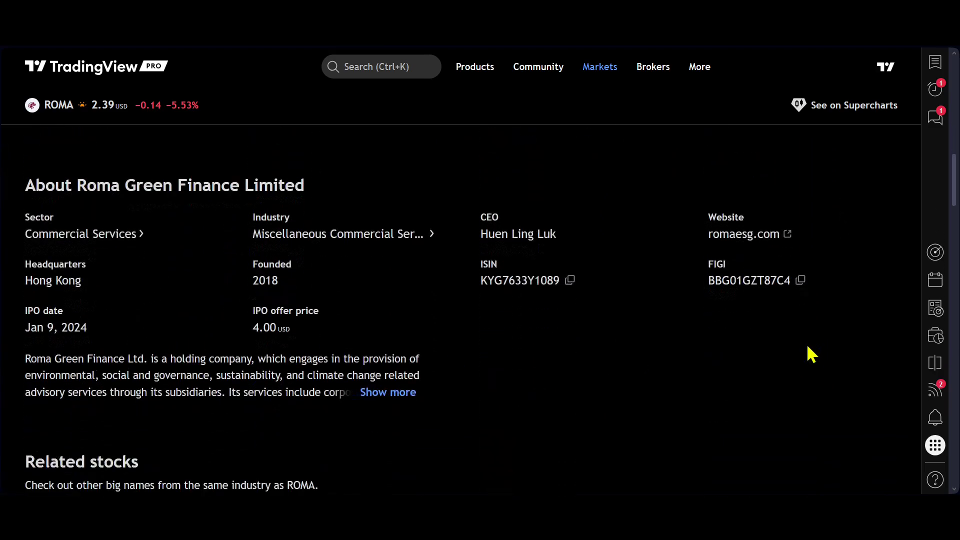
{"action": "scroll", "coordinate": [807, 366], "scroll_direction": "down", "scroll_amount": 3}
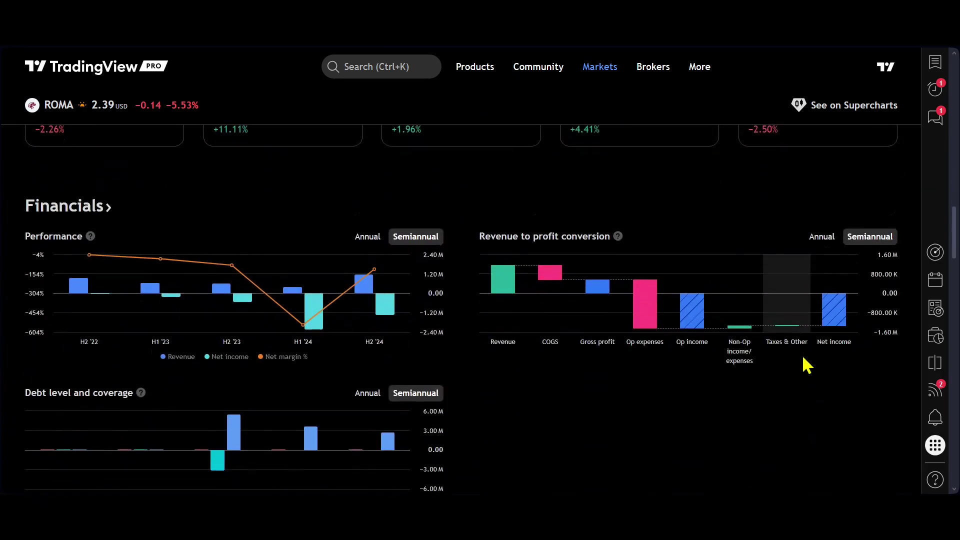
{"action": "mouse_move", "coordinate": [72, 205]}
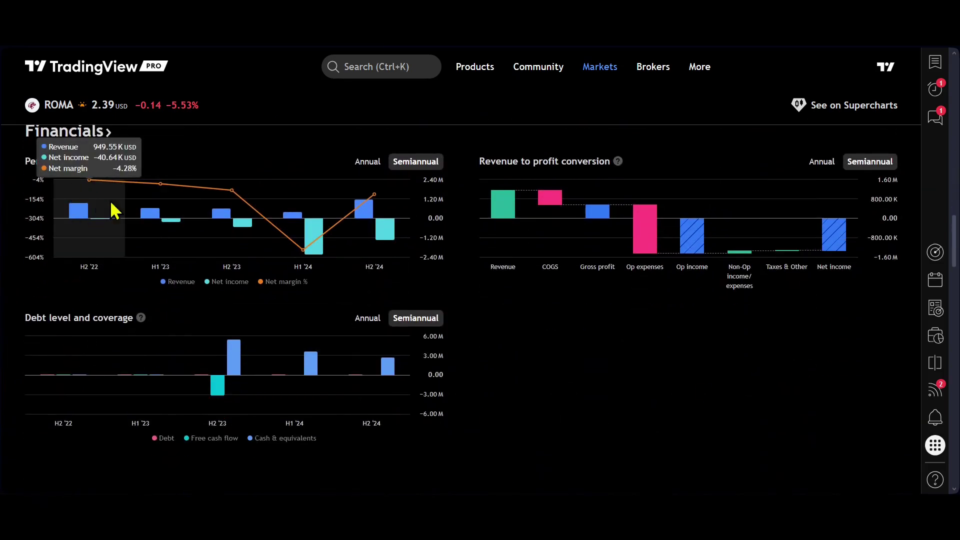
{"action": "mouse_move", "coordinate": [300, 252]}
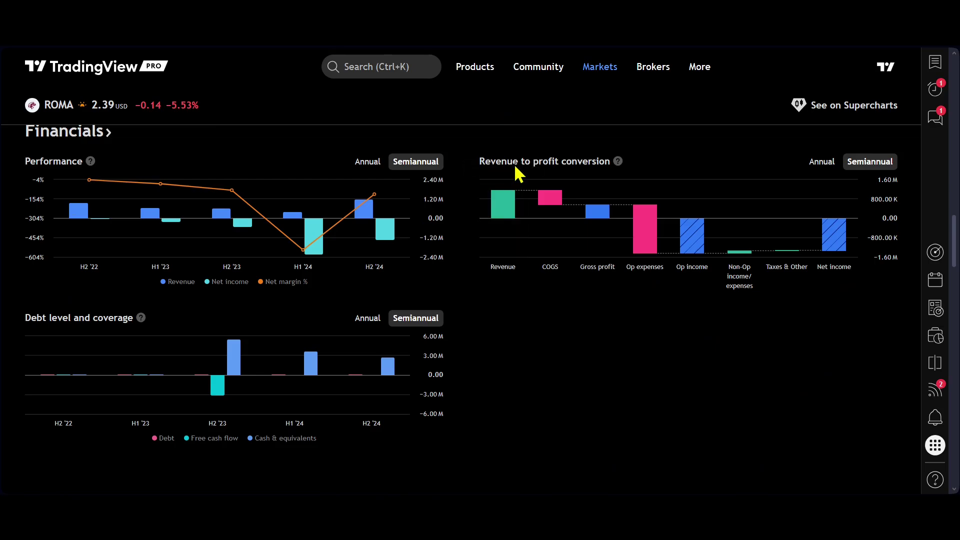
{"action": "scroll", "coordinate": [622, 359], "scroll_direction": "up", "scroll_amount": 8}
{"action": "scroll", "coordinate": [622, 359], "scroll_direction": "up", "scroll_amount": 10}
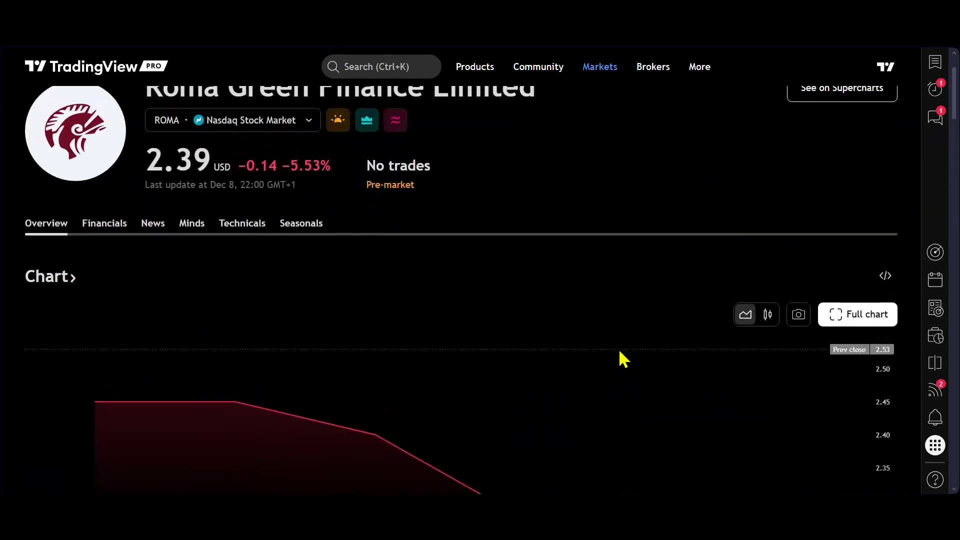
- Open ROMA's financials and scroll through its income statement
{"action": "left_click", "coordinate": [104, 225]}
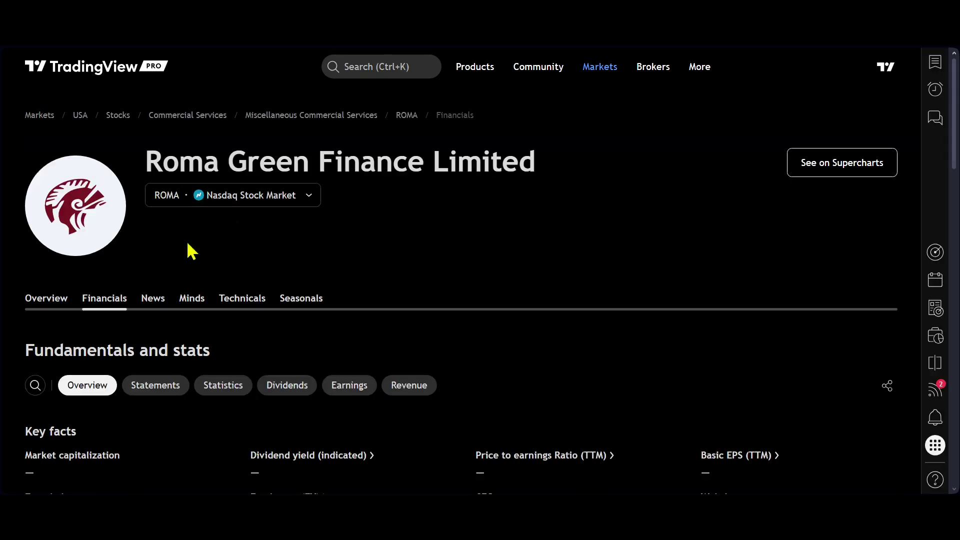
{"action": "scroll", "coordinate": [390, 274], "scroll_direction": "down", "scroll_amount": 3}
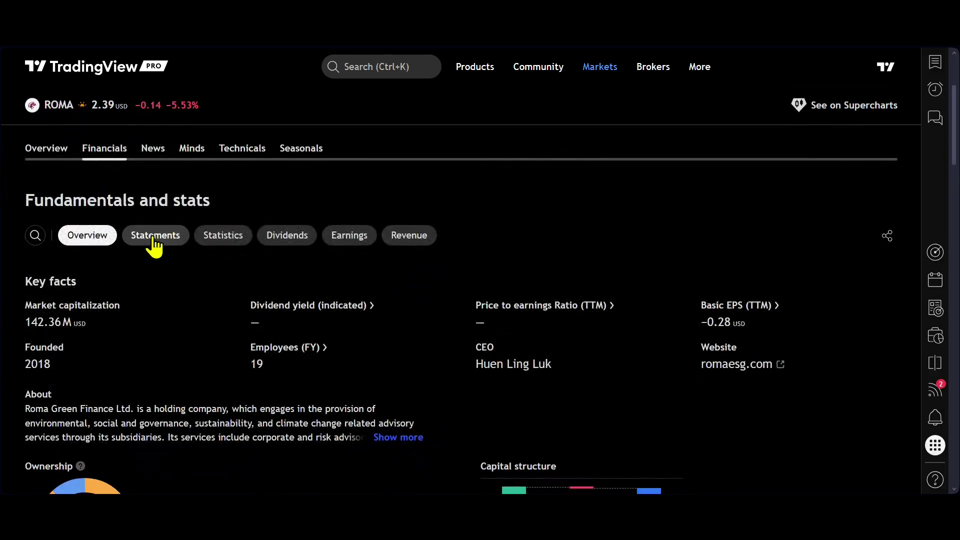
{"action": "left_click", "coordinate": [155, 243]}
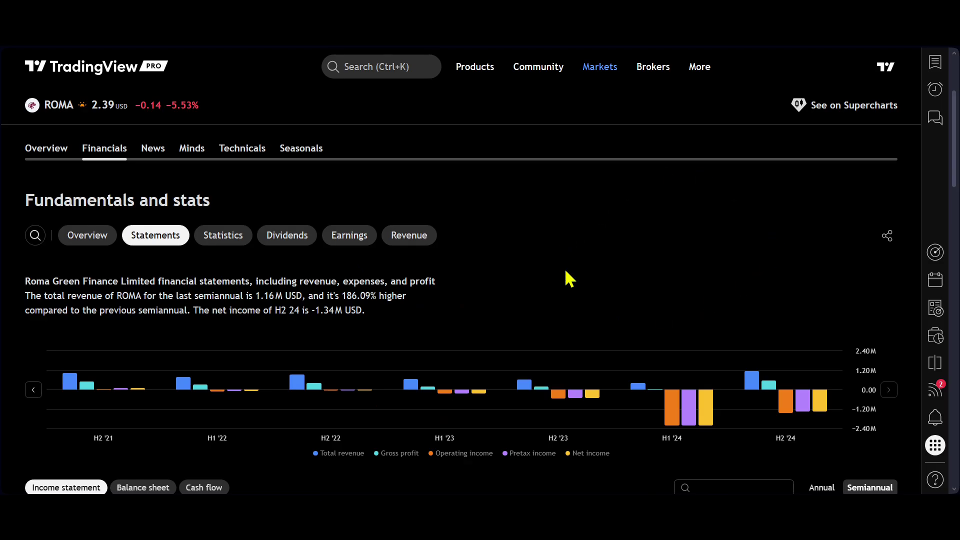
{"action": "scroll", "coordinate": [567, 279], "scroll_direction": "down", "scroll_amount": 3}
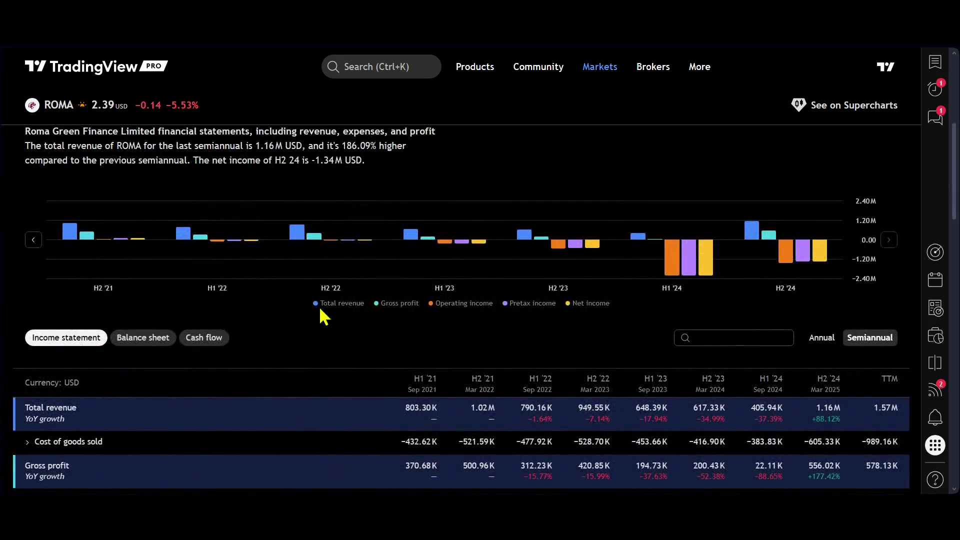
{"action": "scroll", "coordinate": [312, 309], "scroll_direction": "down", "scroll_amount": 3}
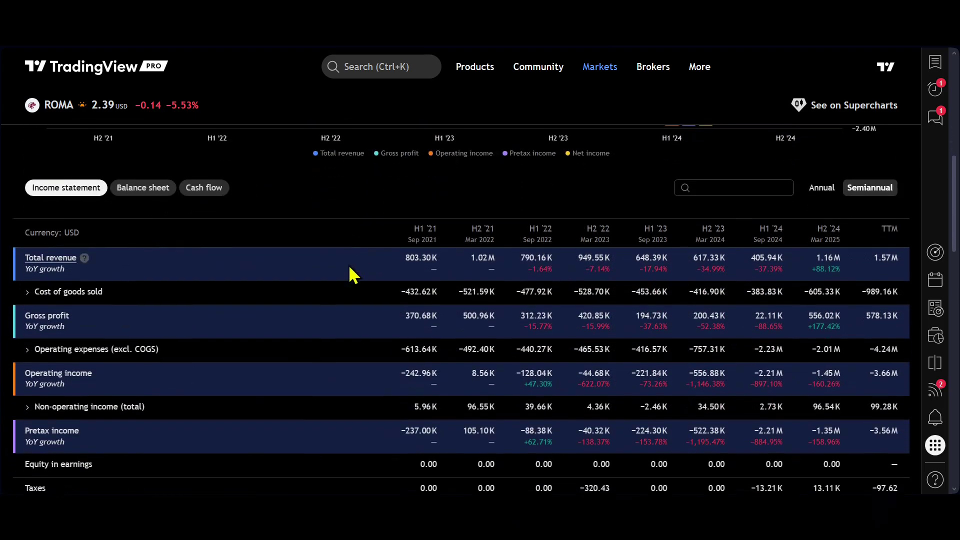
{"action": "scroll", "coordinate": [424, 365], "scroll_direction": "down", "scroll_amount": 2}
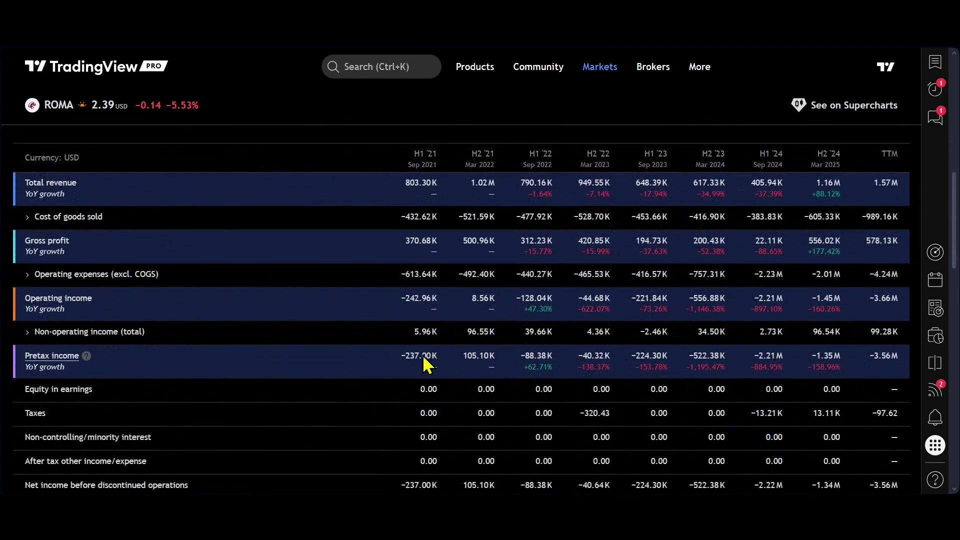
{"action": "scroll", "coordinate": [425, 365], "scroll_direction": "down", "scroll_amount": 7}
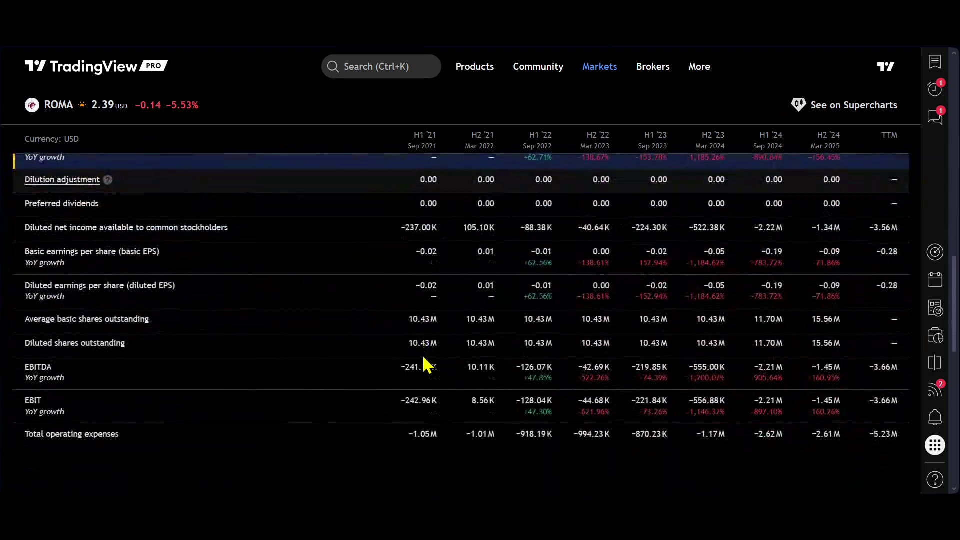
{"action": "scroll", "coordinate": [425, 365], "scroll_direction": "down", "scroll_amount": 3}
{"action": "scroll", "coordinate": [425, 365], "scroll_direction": "up", "scroll_amount": 9}
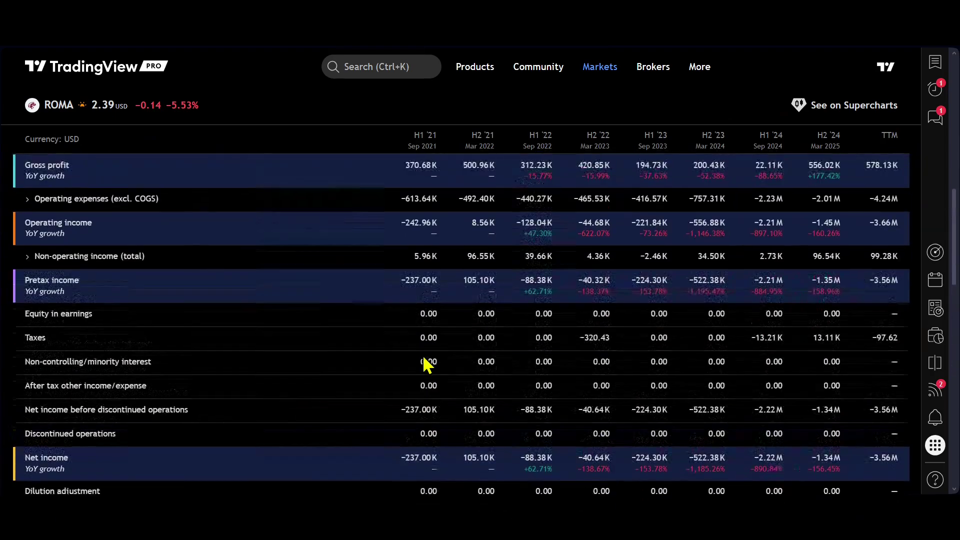
{"action": "scroll", "coordinate": [424, 364], "scroll_direction": "up", "scroll_amount": 10}
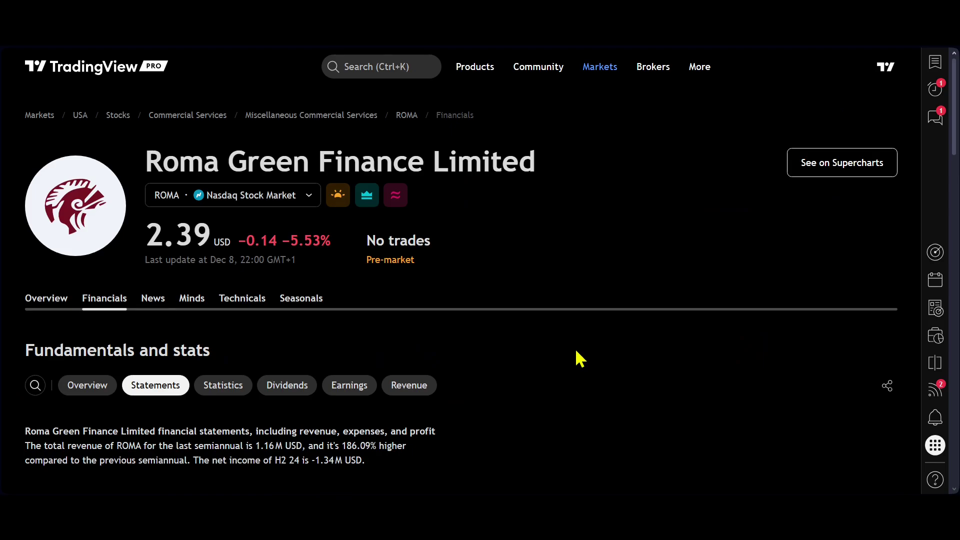
- Check ROMA's key statistics and dividends, ending on the earnings per share and revenue overview
{"action": "left_click", "coordinate": [225, 386]}
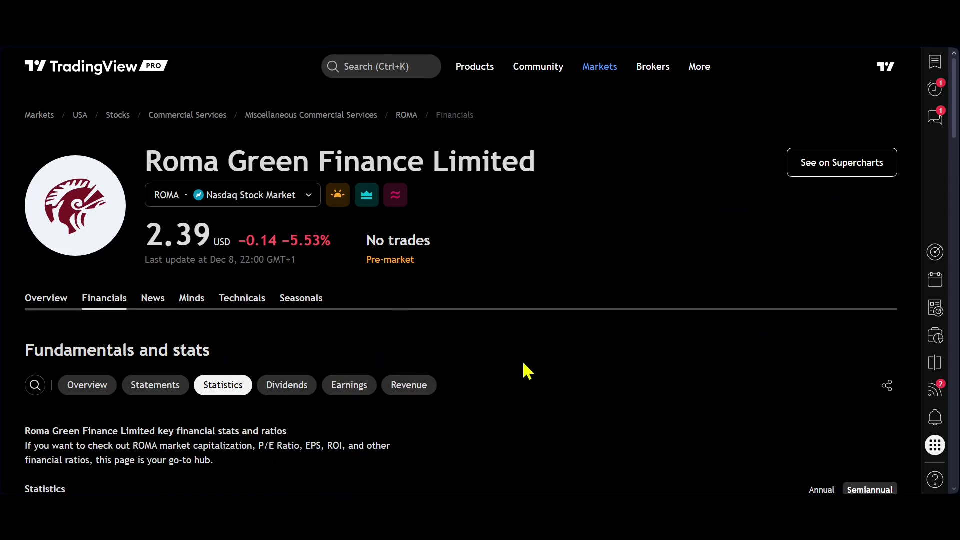
{"action": "scroll", "coordinate": [650, 403], "scroll_direction": "down", "scroll_amount": 2}
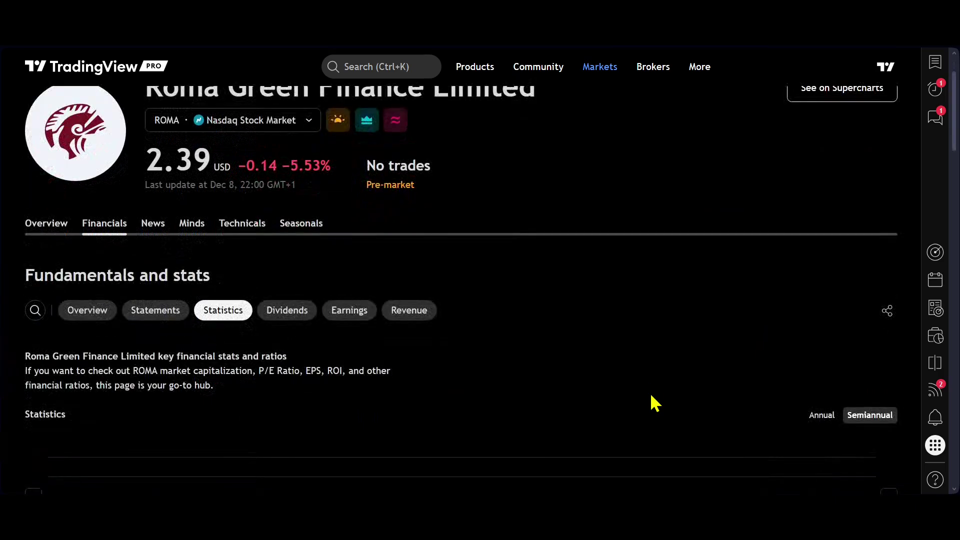
{"action": "left_click", "coordinate": [288, 315]}
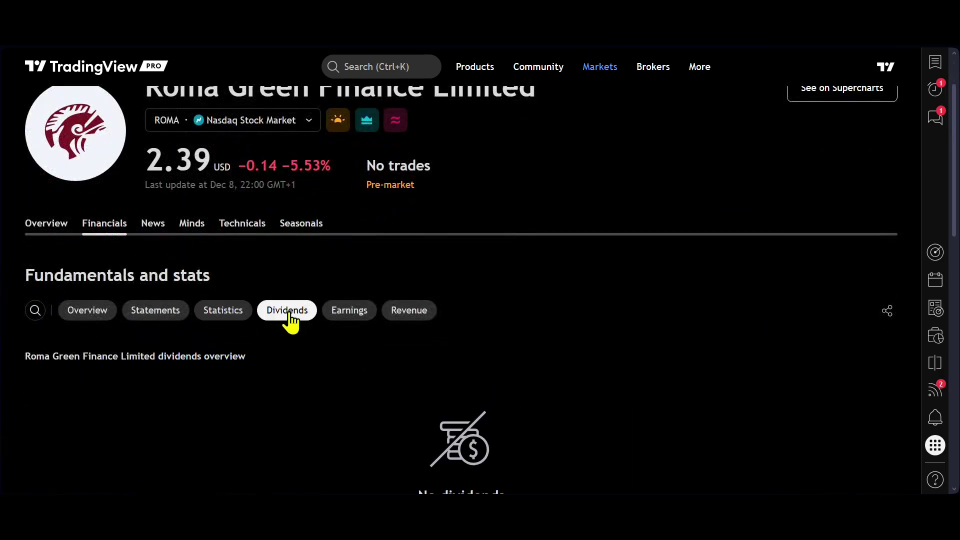
{"action": "left_click", "coordinate": [333, 315]}
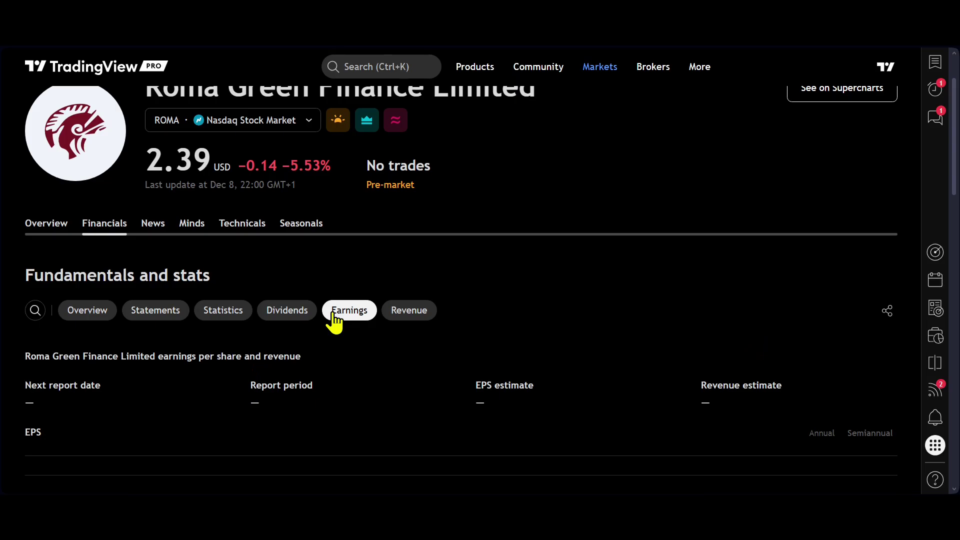
{"action": "scroll", "coordinate": [333, 318], "scroll_direction": "down", "scroll_amount": 2}
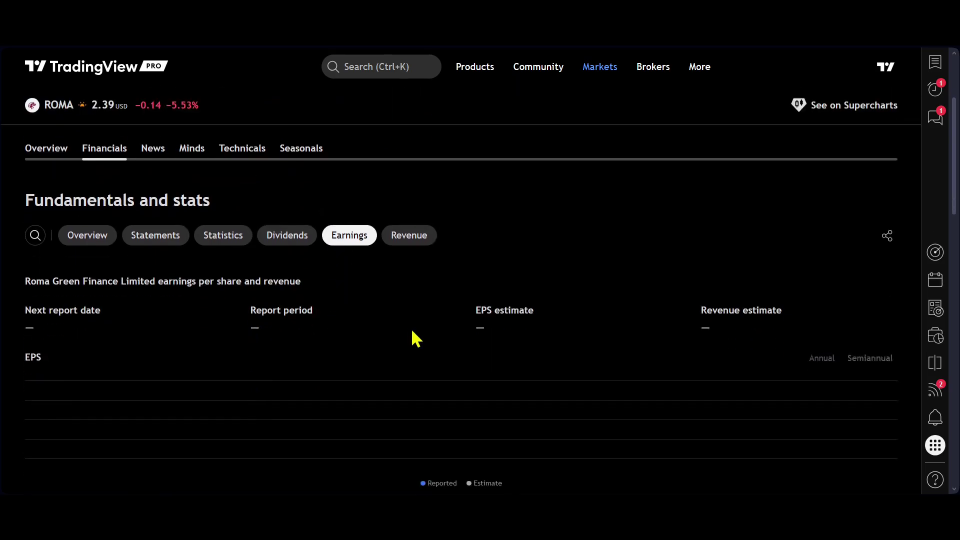
{"action": "scroll", "coordinate": [412, 331], "scroll_direction": "up", "scroll_amount": 2}
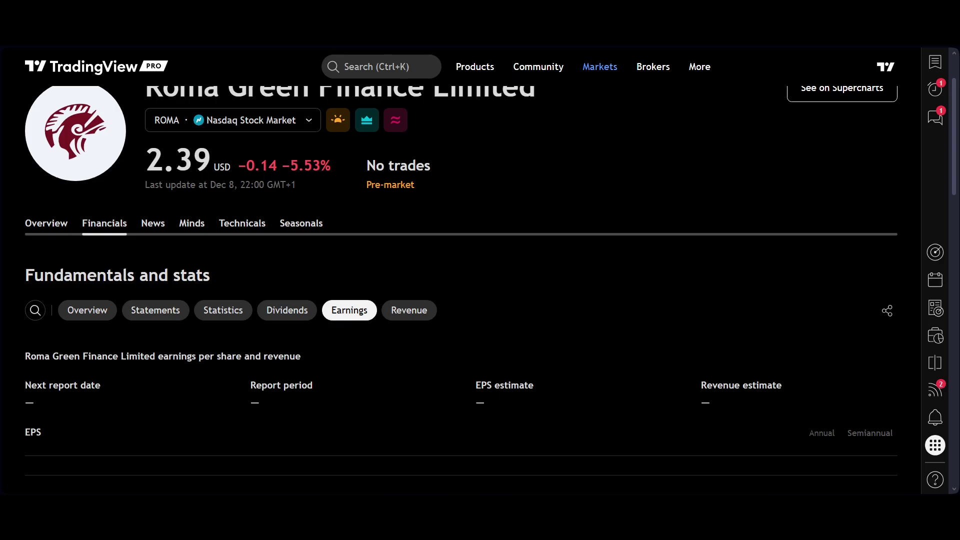
{"action": "scroll", "coordinate": [461, 297], "scroll_direction": "up", "scroll_amount": 2}
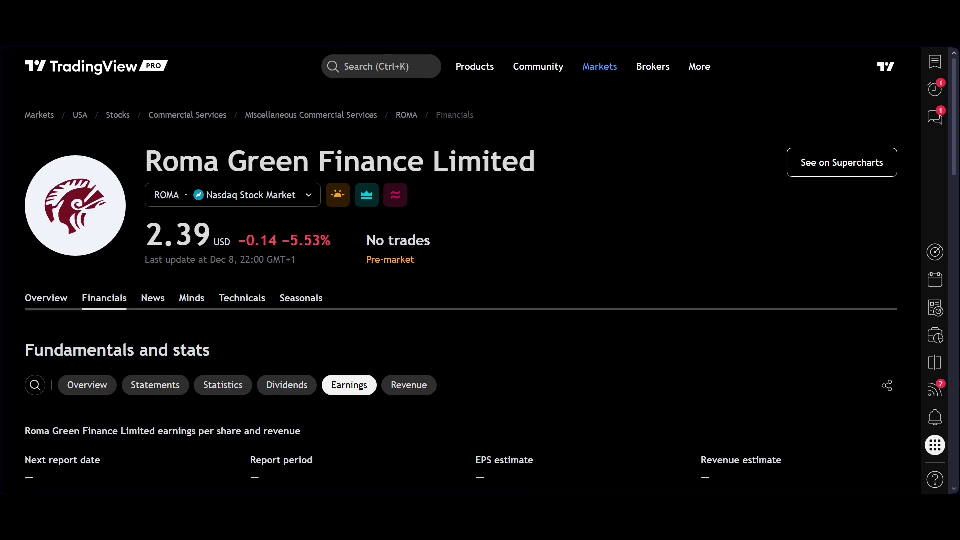
- Return to the Jan 8–14 IPO calendar and scroll to Thursday's Smith Douglas Homes and Friday's Silynxcom rows
{"action": "scroll", "coordinate": [460, 270], "scroll_direction": "down", "scroll_amount": 2}
{"action": "scroll", "coordinate": [460, 270], "scroll_direction": "up", "scroll_amount": 2}
{"action": "key", "text": "alt+Left"}
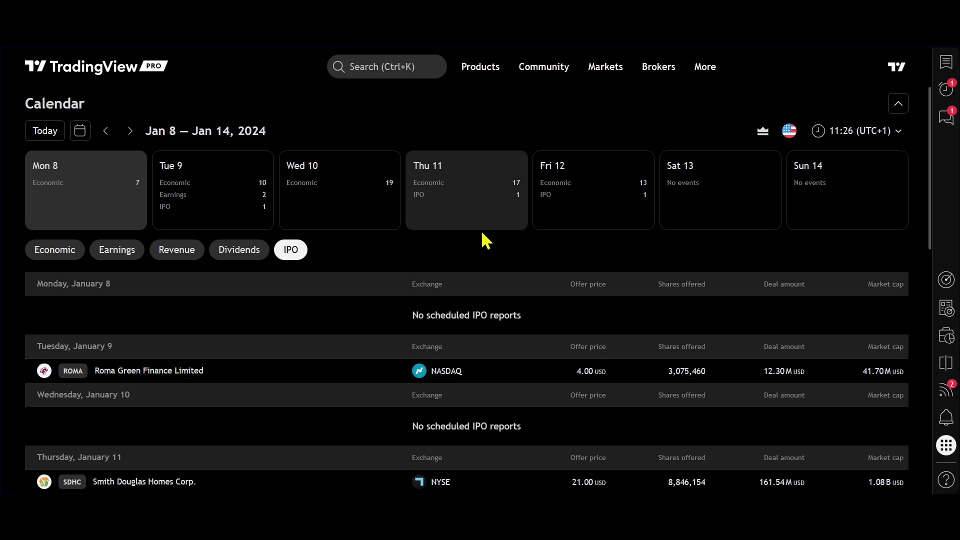
{"action": "scroll", "coordinate": [510, 280], "scroll_direction": "down", "scroll_amount": 2}
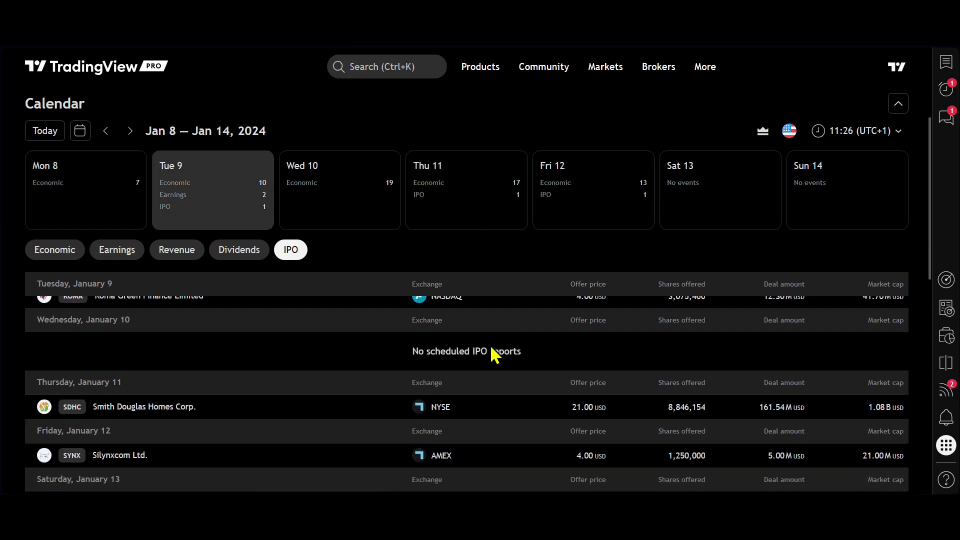
{"action": "scroll", "coordinate": [298, 380], "scroll_direction": "down", "scroll_amount": 1}
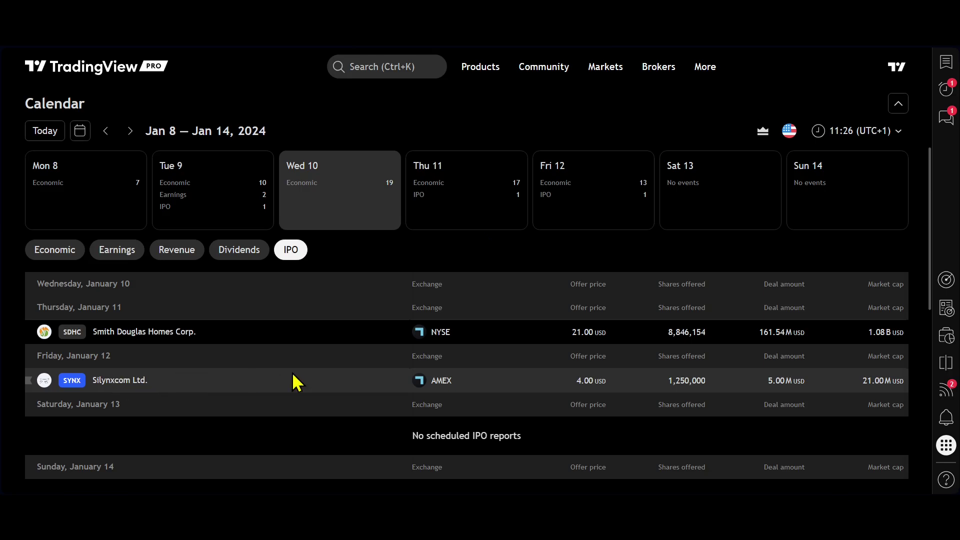
{"action": "scroll", "coordinate": [298, 380], "scroll_direction": "up", "scroll_amount": 5}
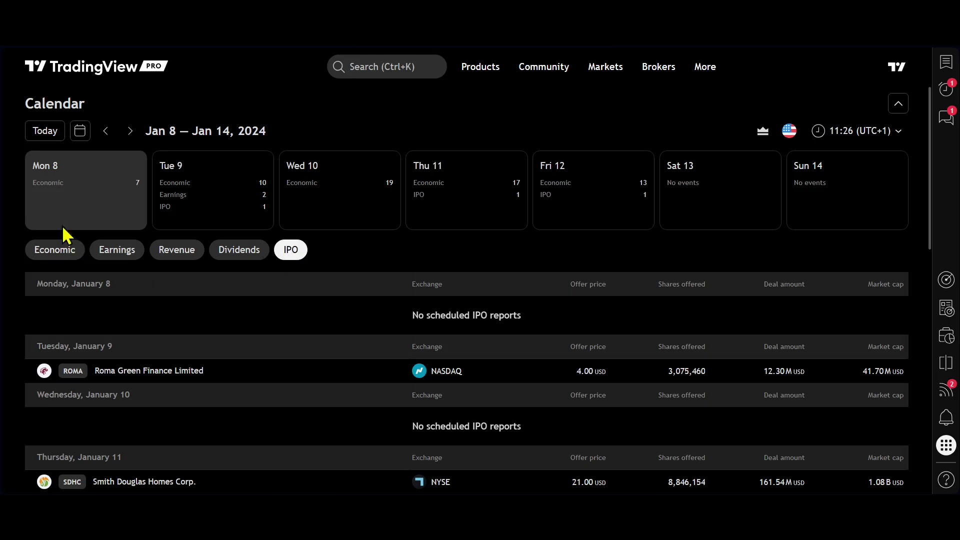
{"action": "scroll", "coordinate": [195, 356], "scroll_direction": "down", "scroll_amount": 2}
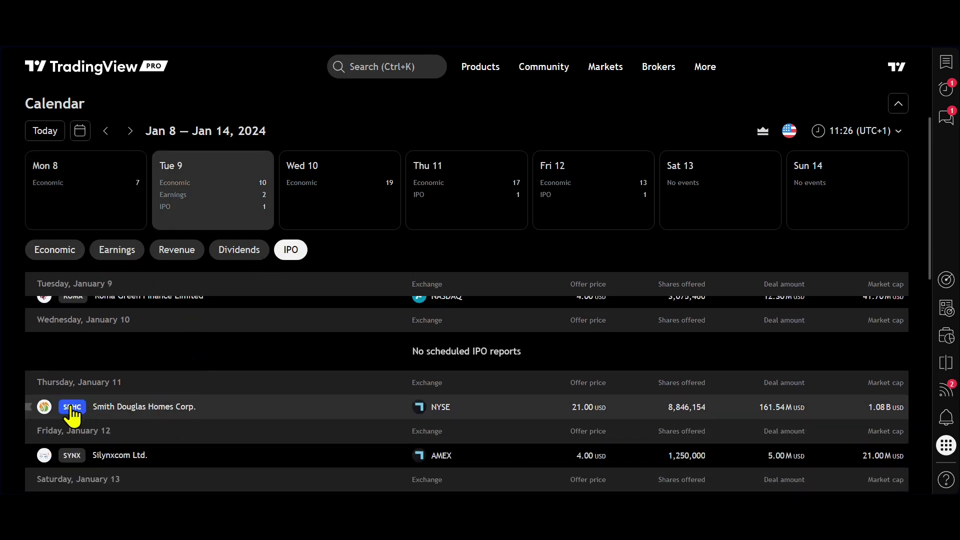
- Open Smith Douglas Homes' SDHC Documents tab and scroll through its 2025 and 2024 SEC filings
{"action": "left_click", "coordinate": [74, 408]}
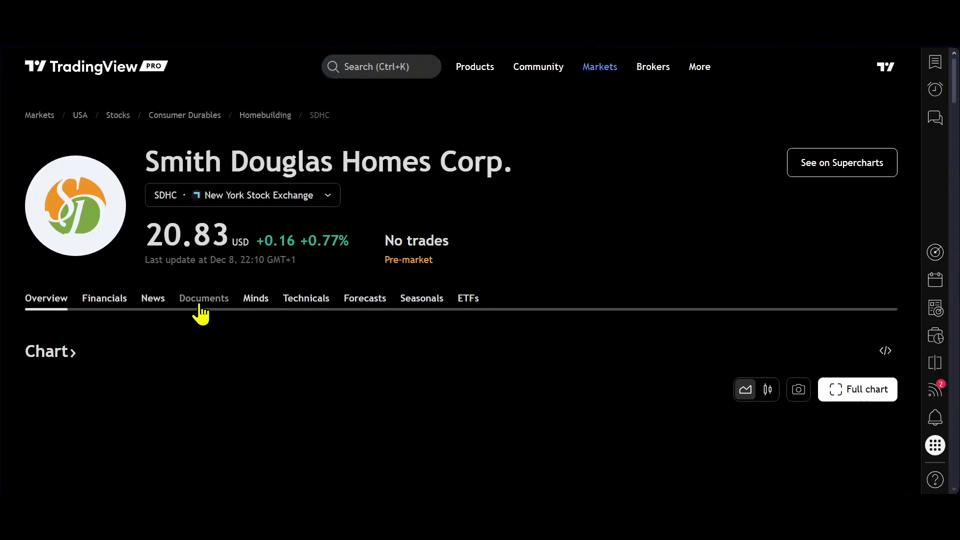
{"action": "left_click", "coordinate": [202, 300]}
{"action": "scroll", "coordinate": [358, 340], "scroll_direction": "down", "scroll_amount": 6}
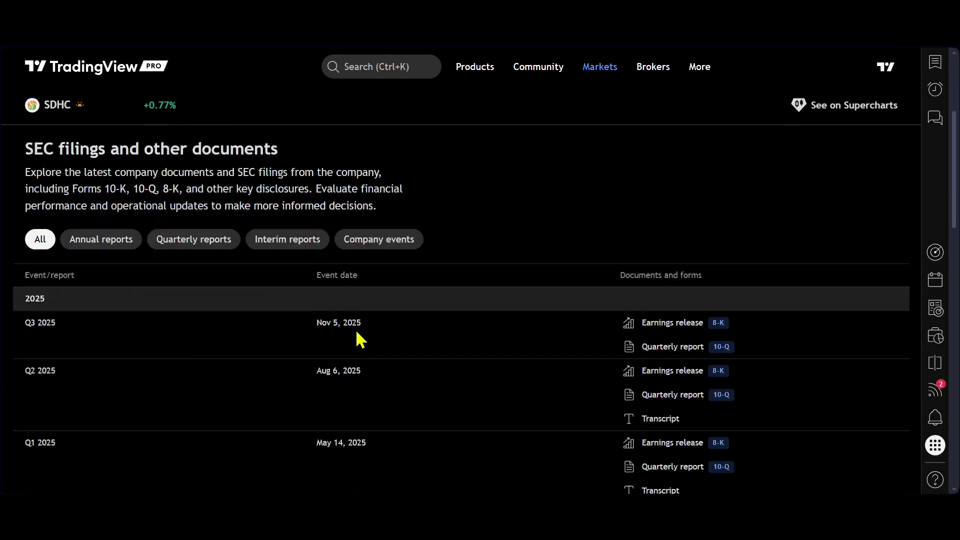
{"action": "scroll", "coordinate": [233, 180], "scroll_direction": "up", "scroll_amount": 4}
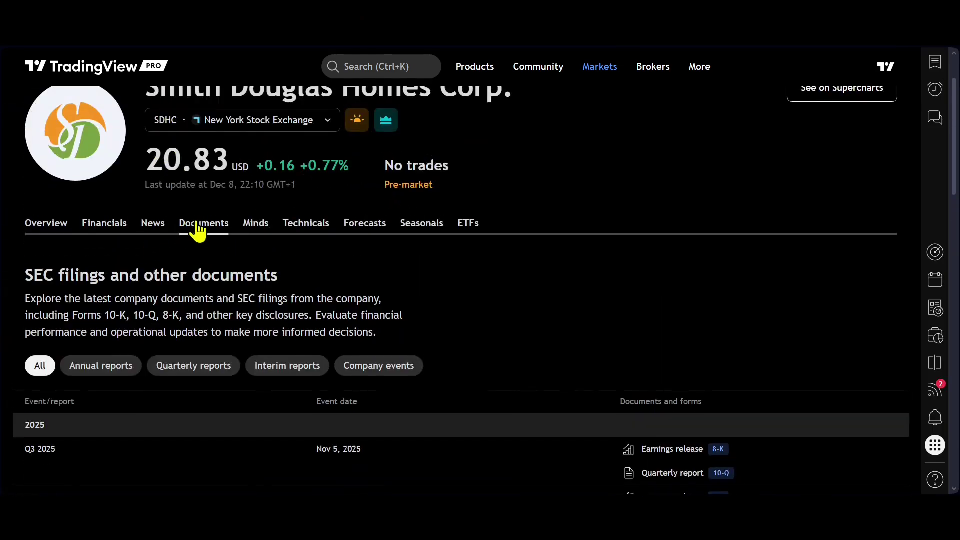
{"action": "scroll", "coordinate": [197, 227], "scroll_direction": "down", "scroll_amount": 2}
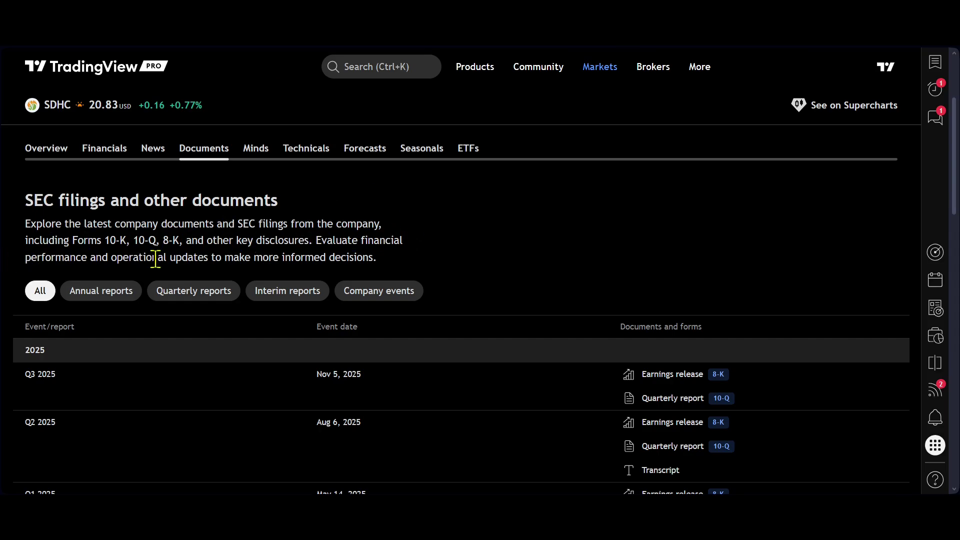
{"action": "scroll", "coordinate": [460, 321], "scroll_direction": "down", "scroll_amount": 2}
{"action": "scroll", "coordinate": [529, 356], "scroll_direction": "down", "scroll_amount": 3}
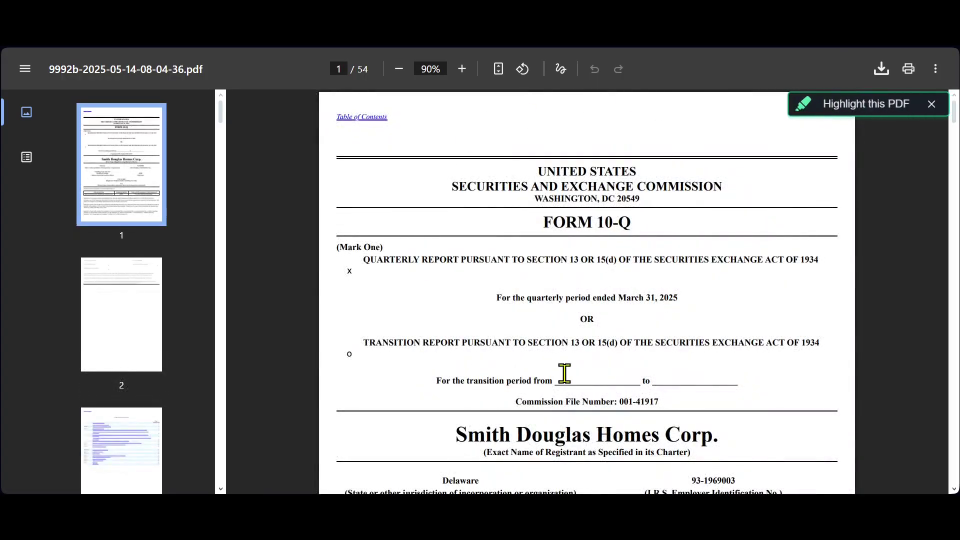
- Review the cover page of the SDHC Form 10-Q PDF
{"action": "scroll", "coordinate": [563, 373], "scroll_direction": "down", "scroll_amount": 10}
{"action": "scroll", "coordinate": [593, 375], "scroll_direction": "up", "scroll_amount": 10}
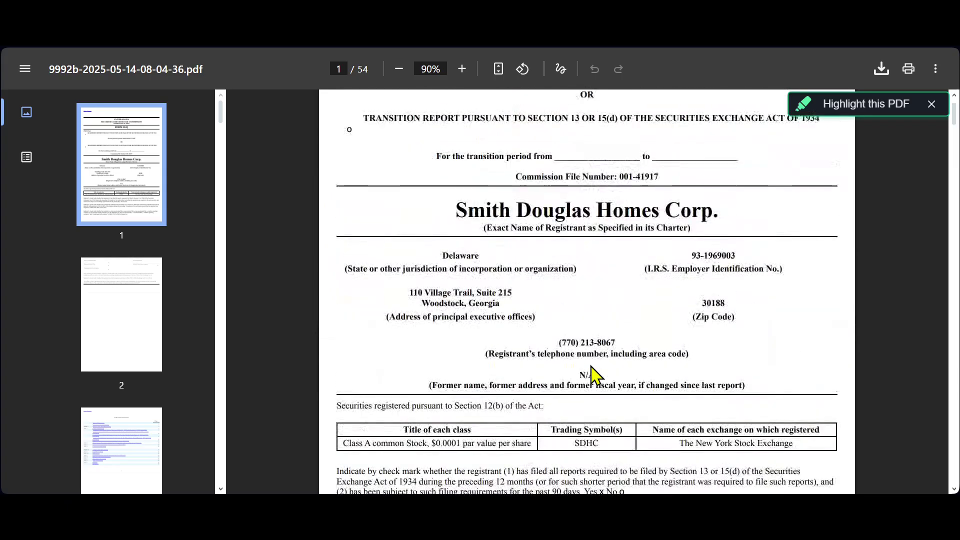
{"action": "key", "text": "ctrl+w"}
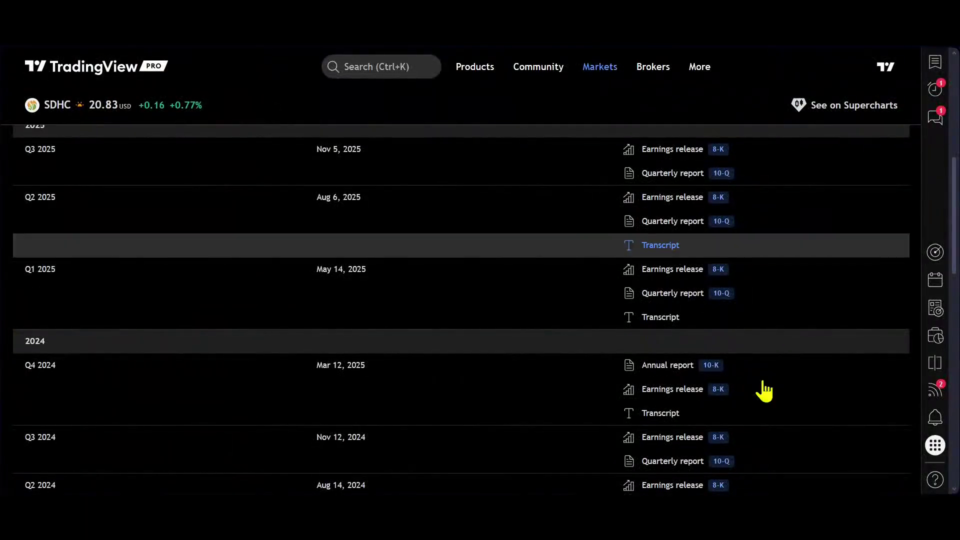
{"action": "scroll", "coordinate": [460, 310], "scroll_direction": "up", "scroll_amount": 5}
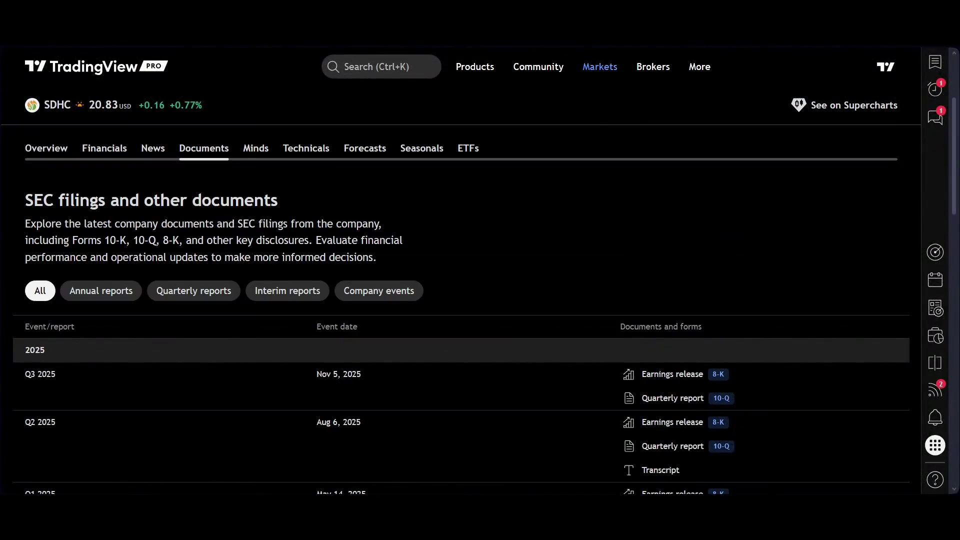
{"action": "scroll", "coordinate": [655, 453], "scroll_direction": "up", "scroll_amount": 2}
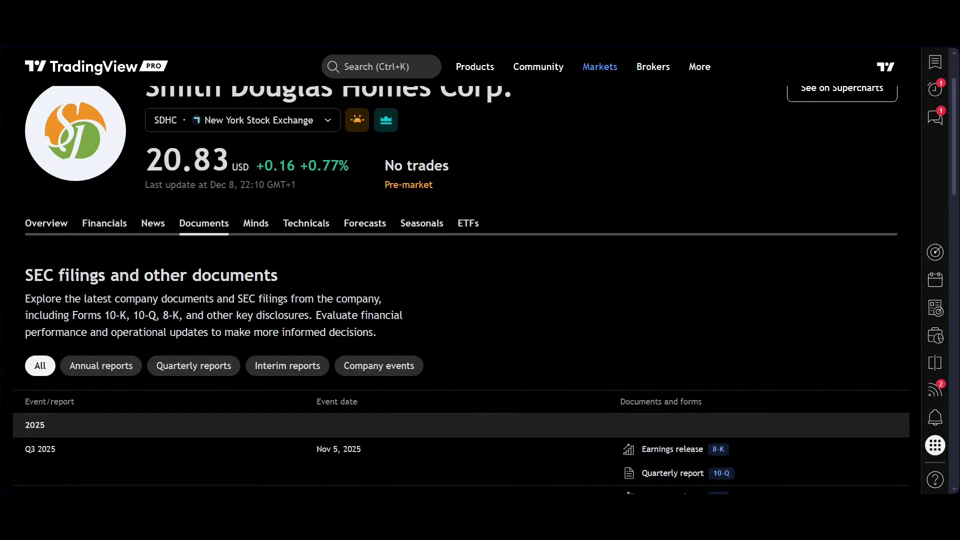
{"action": "scroll", "coordinate": [460, 280], "scroll_direction": "up", "scroll_amount": 2}
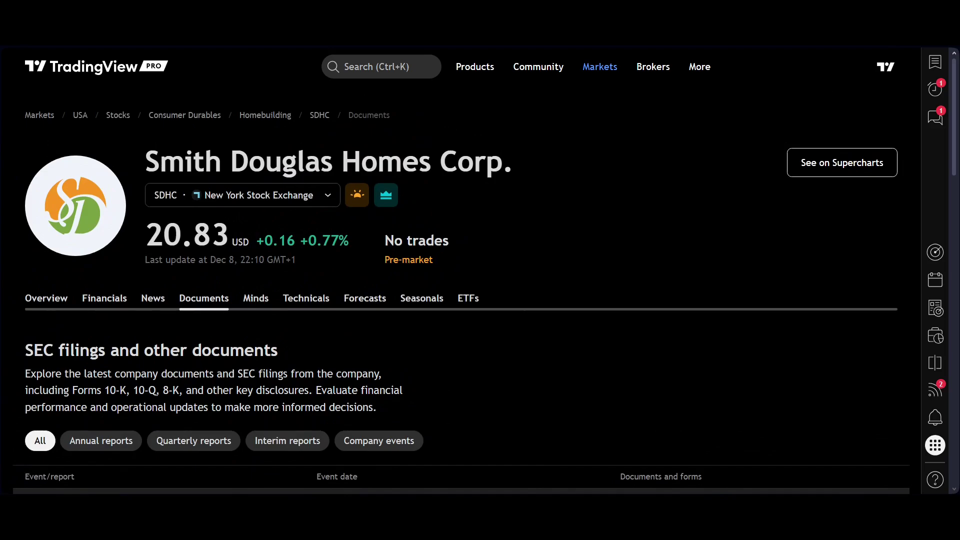
{"action": "scroll", "coordinate": [460, 280], "scroll_direction": "down", "scroll_amount": 2}
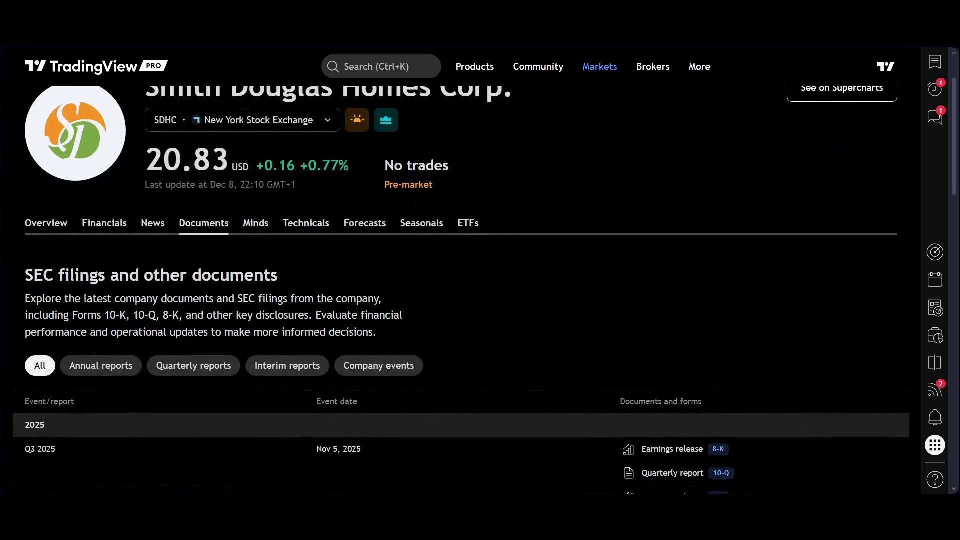
{"action": "scroll", "coordinate": [460, 280], "scroll_direction": "down", "scroll_amount": 2}
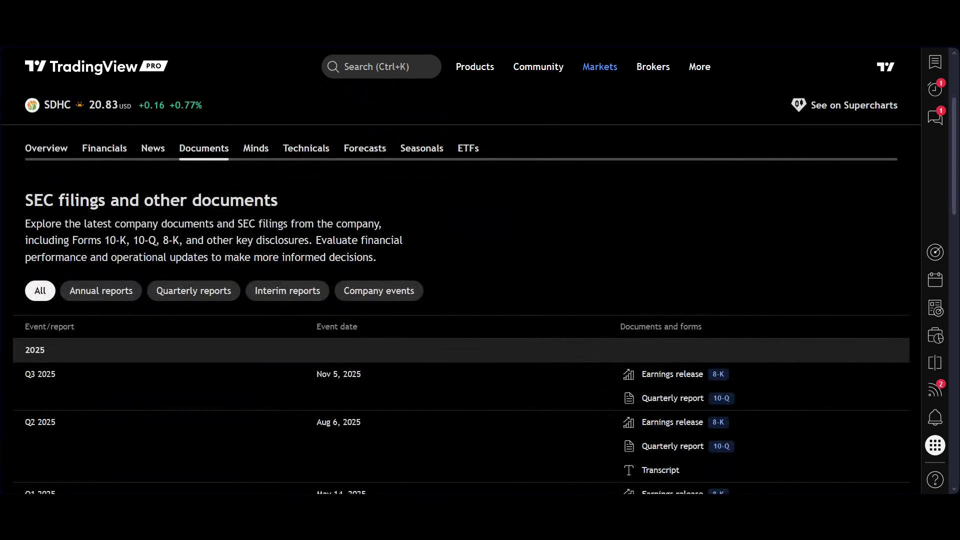
{"action": "scroll", "coordinate": [460, 280], "scroll_direction": "down", "scroll_amount": 2}
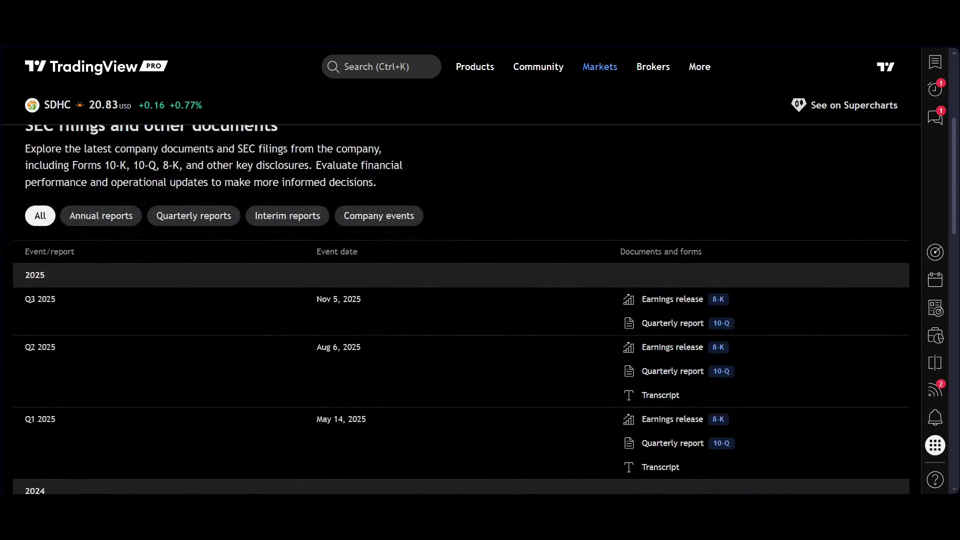
{"action": "scroll", "coordinate": [460, 280], "scroll_direction": "up", "scroll_amount": 5}
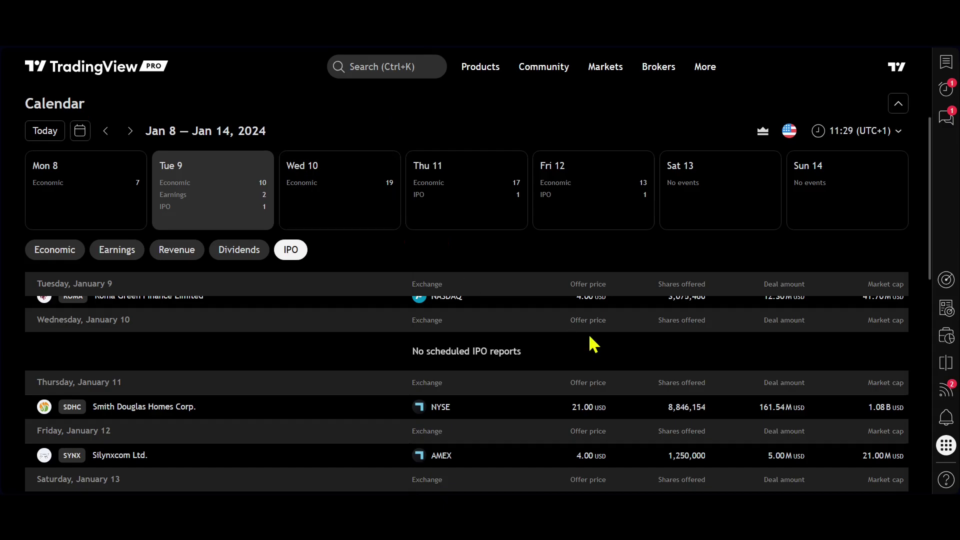
- Scroll through Roma Green Finance's ROMA page to review its earnings
{"action": "scroll", "coordinate": [589, 343], "scroll_direction": "up", "scroll_amount": 2}
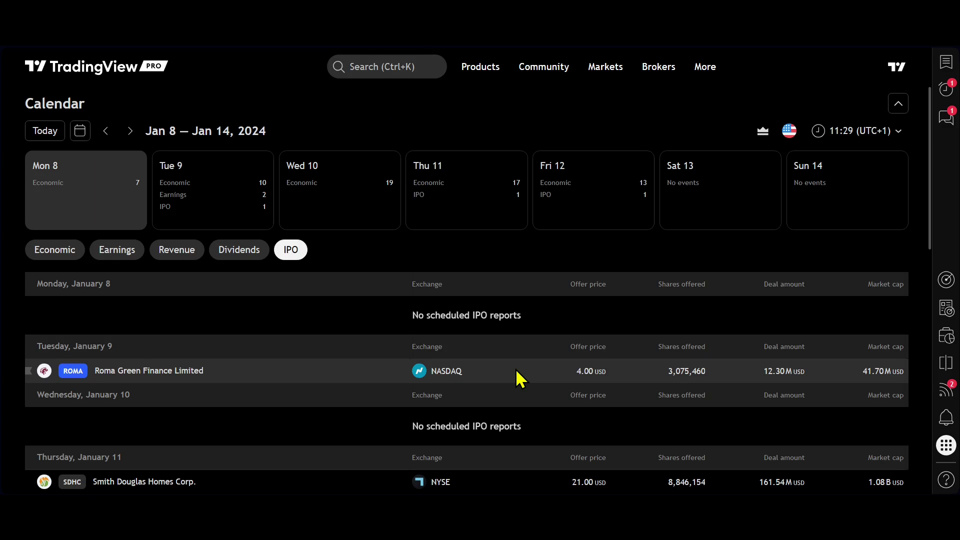
{"action": "scroll", "coordinate": [517, 370], "scroll_direction": "down", "scroll_amount": 3}
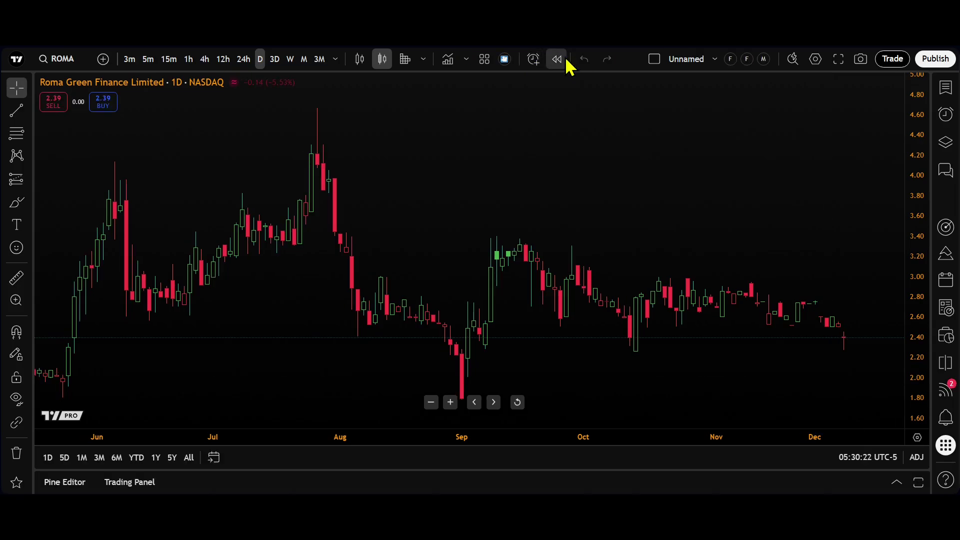
- Create a one-time ROMA alert for the price crossing 2.39
{"action": "left_click", "coordinate": [570, 60]}
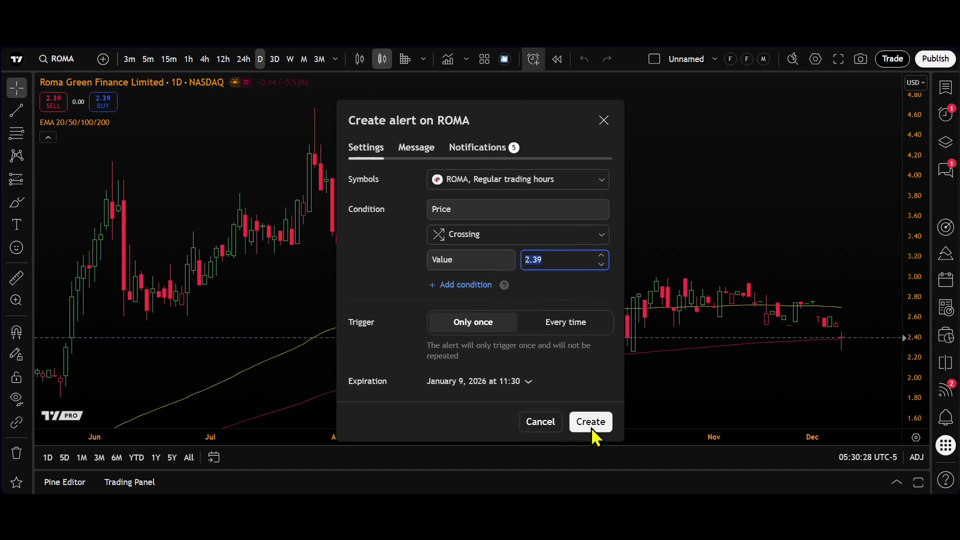
{"action": "left_click", "coordinate": [529, 424]}
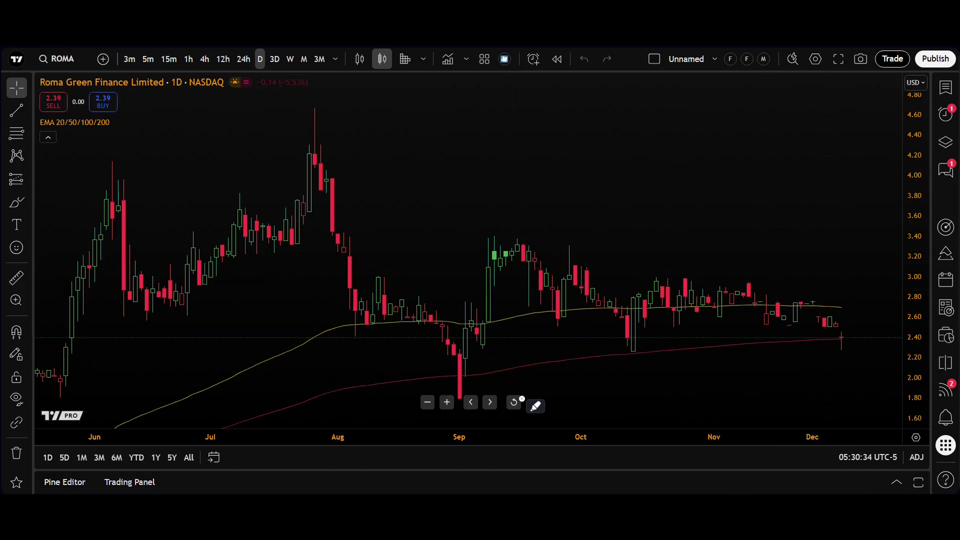
{"action": "scroll", "coordinate": [440, 340], "scroll_direction": "down", "scroll_amount": 2}
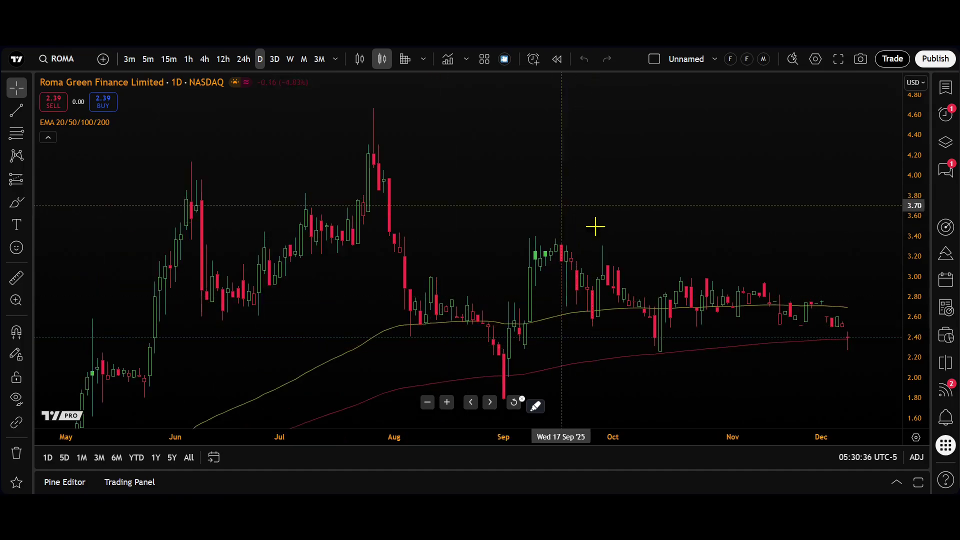
{"action": "scroll", "coordinate": [594, 225], "scroll_direction": "right", "scroll_amount": 3}
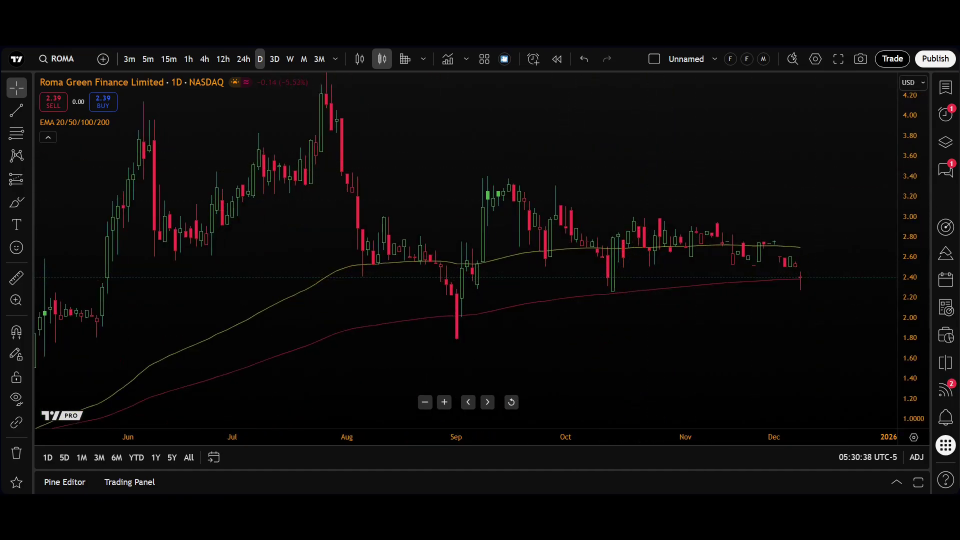
{"action": "scroll", "coordinate": [720, 370], "scroll_direction": "down", "scroll_amount": 2}
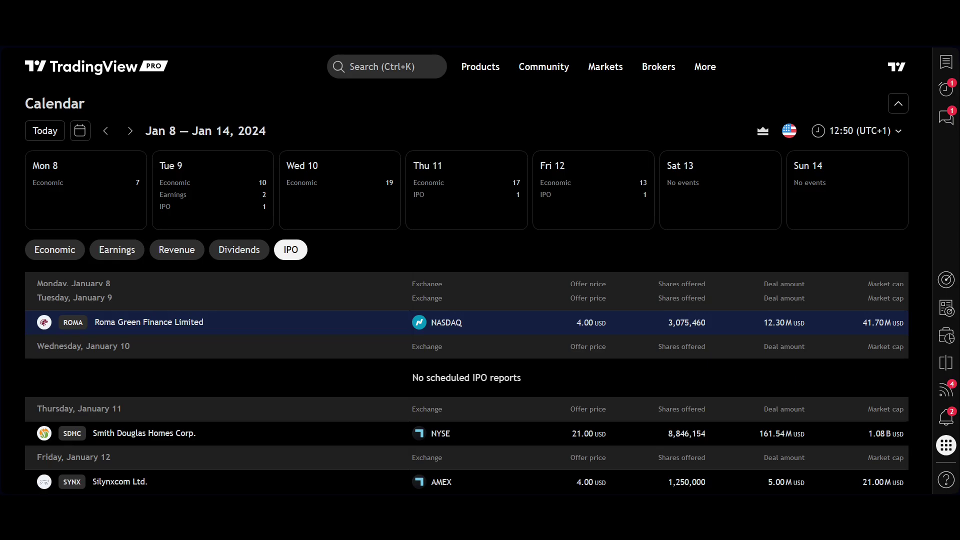
- Bring up the Markets menu over the IPO calendar
{"action": "mouse_move", "coordinate": [605, 67]}
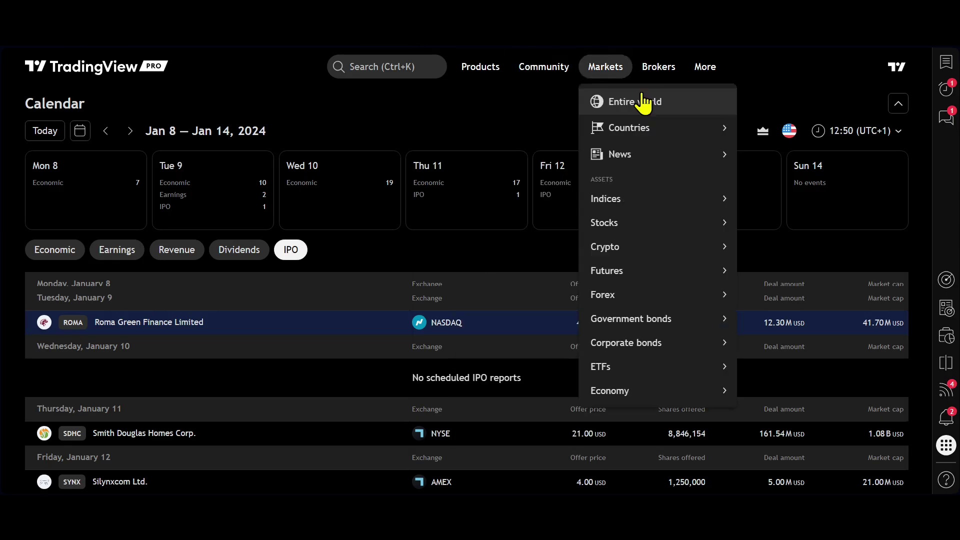